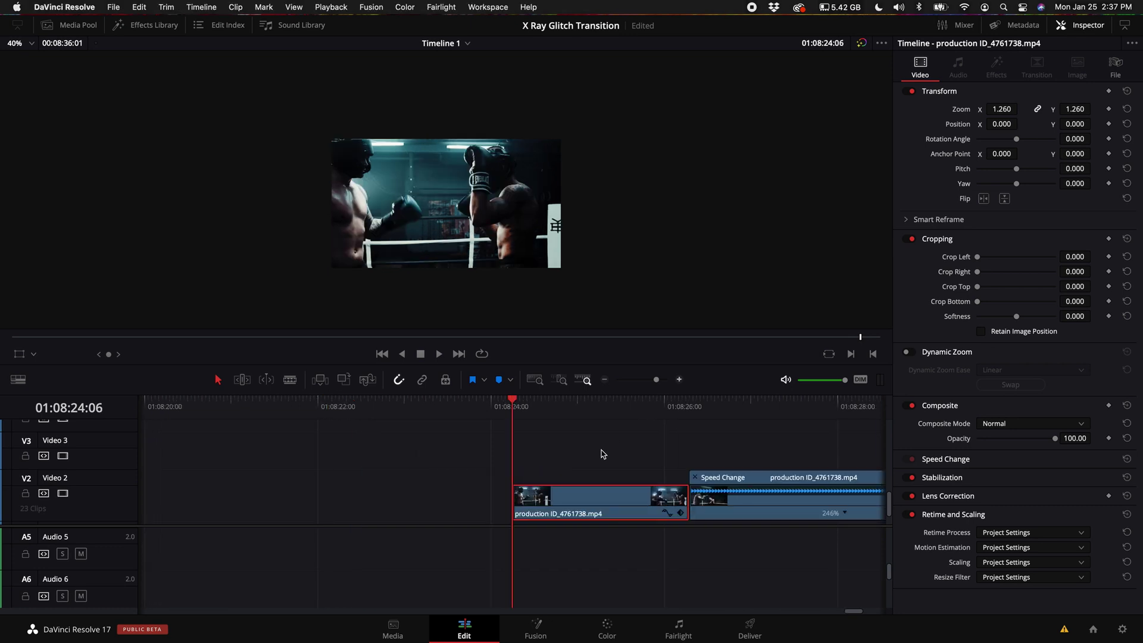
Place an Adjustment Clip on the top track at the playhead, 01:08:24:21.
key("space")
key("space")
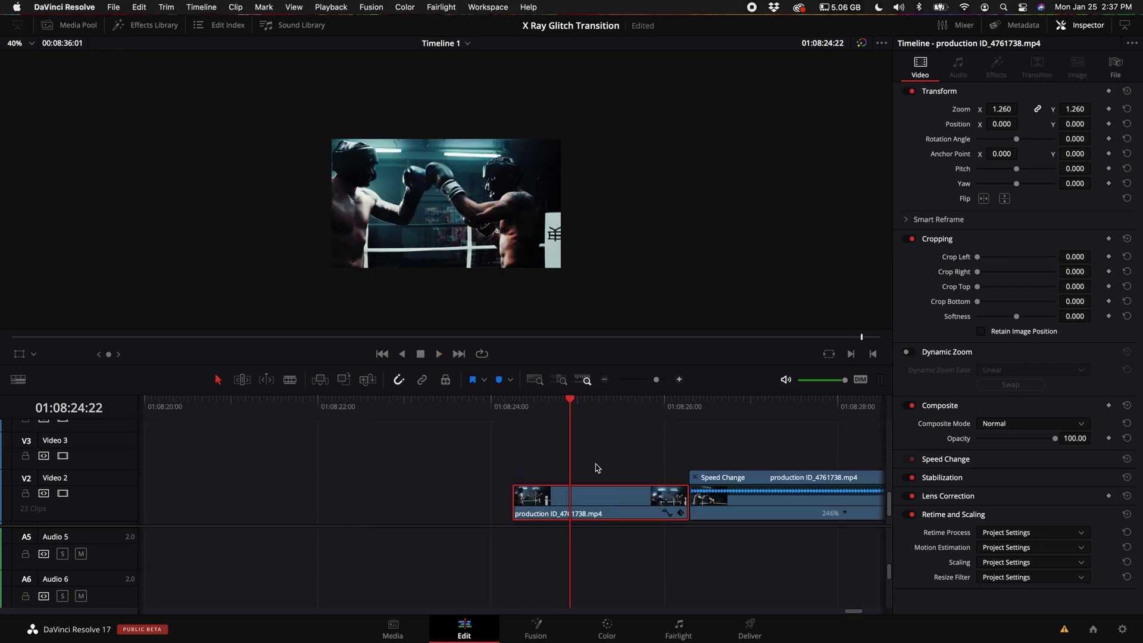
key("Left")
key("Left")
key("Right")
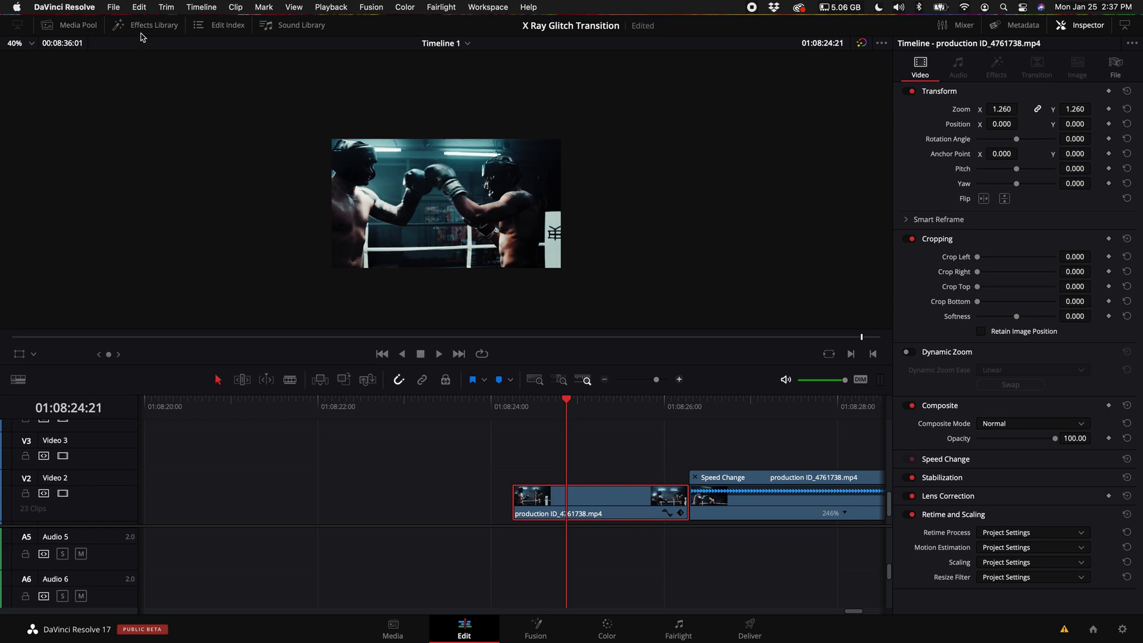
left_click(165, 28)
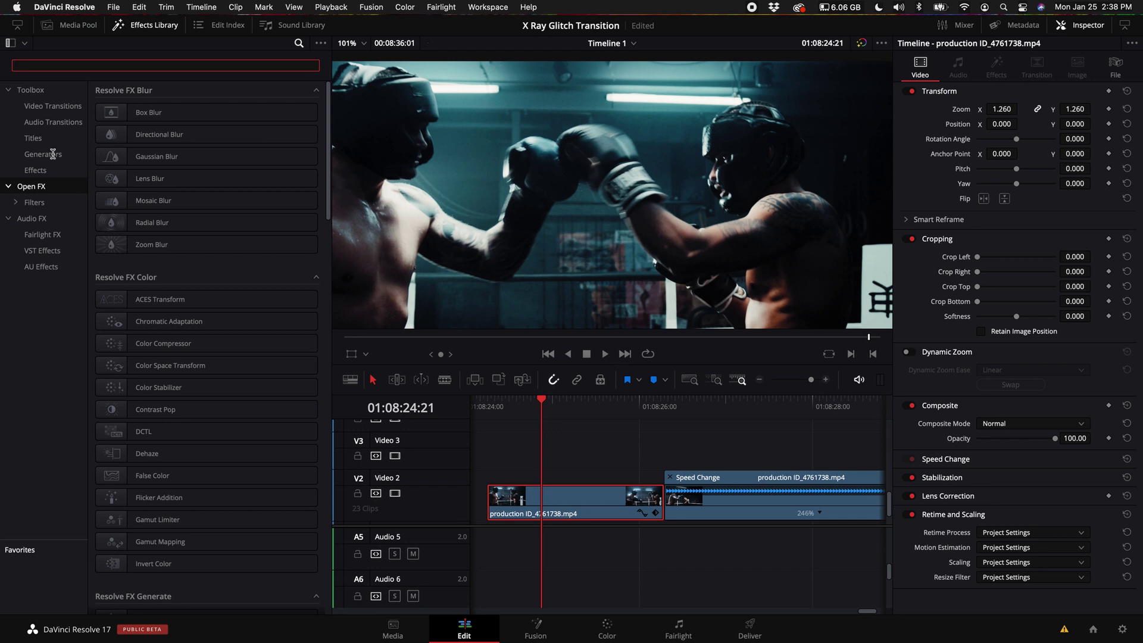
left_click(36, 170)
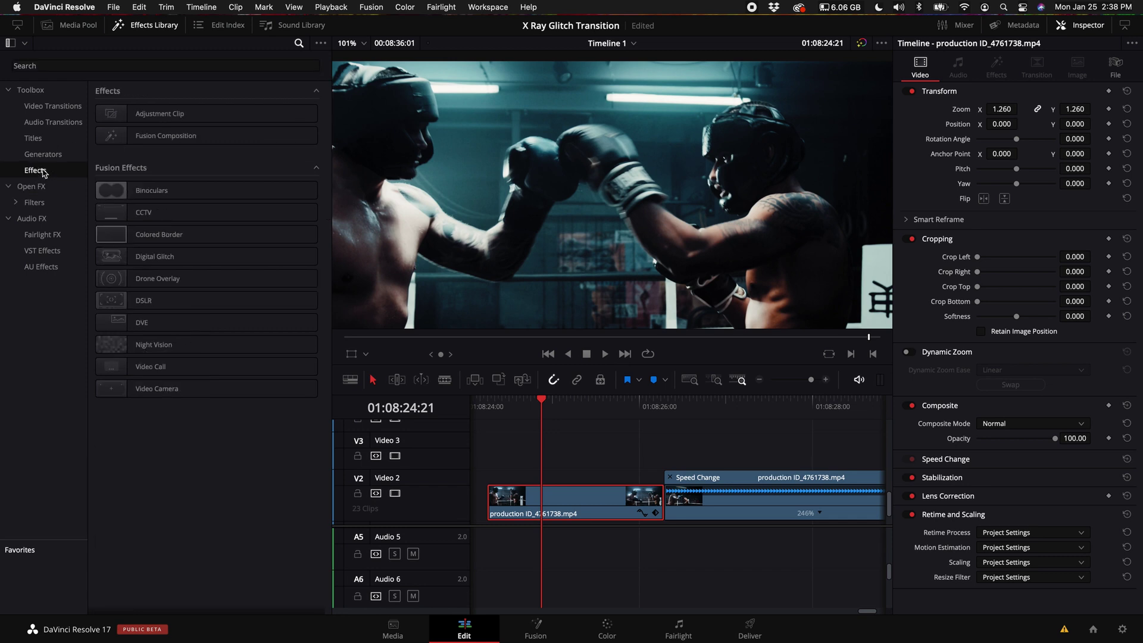
left_click_drag(148, 115, 542, 434)
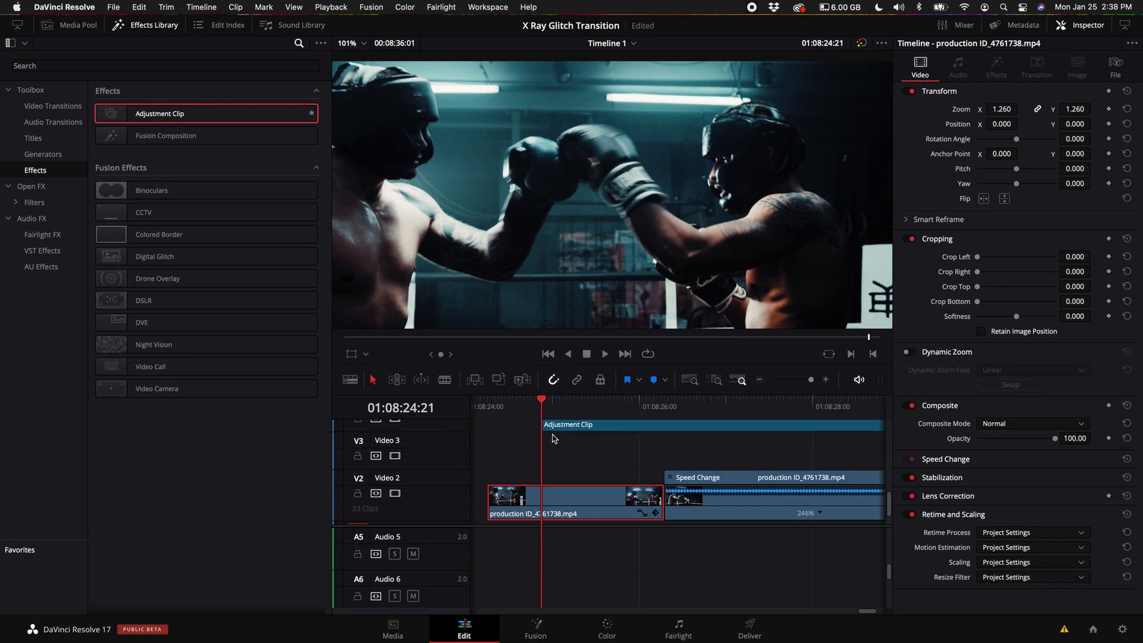
Blade the Adjustment Clip near 01:08:25:10 and delete its right part.
key("b")
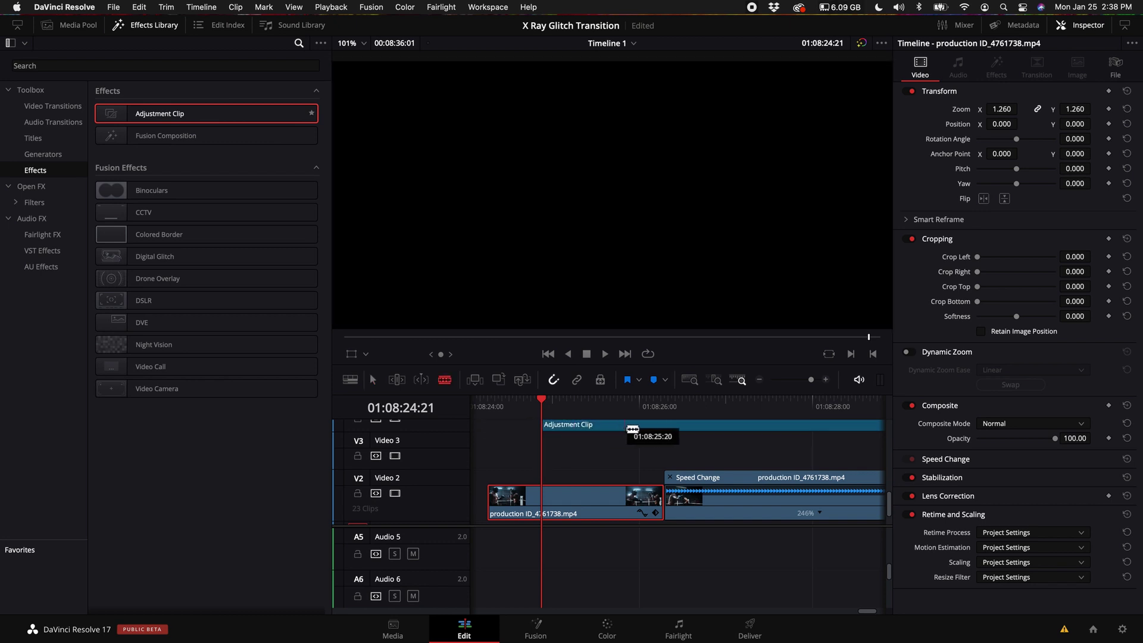
left_click(620, 427)
key("a")
left_click(655, 425)
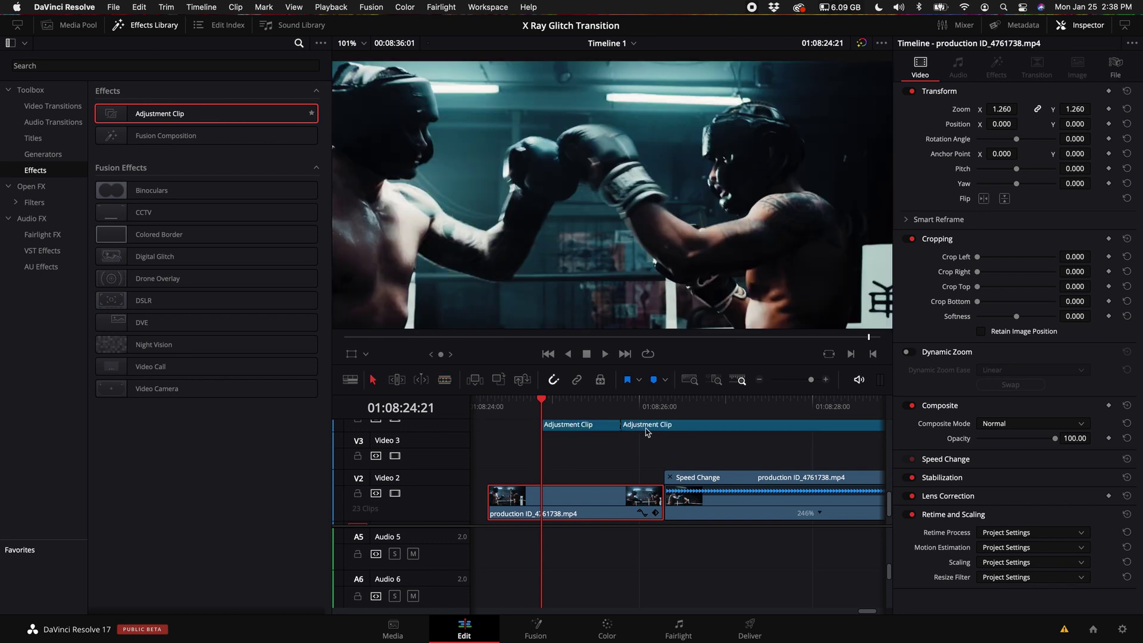
key("Delete")
scroll(597, 458, "up", 2)
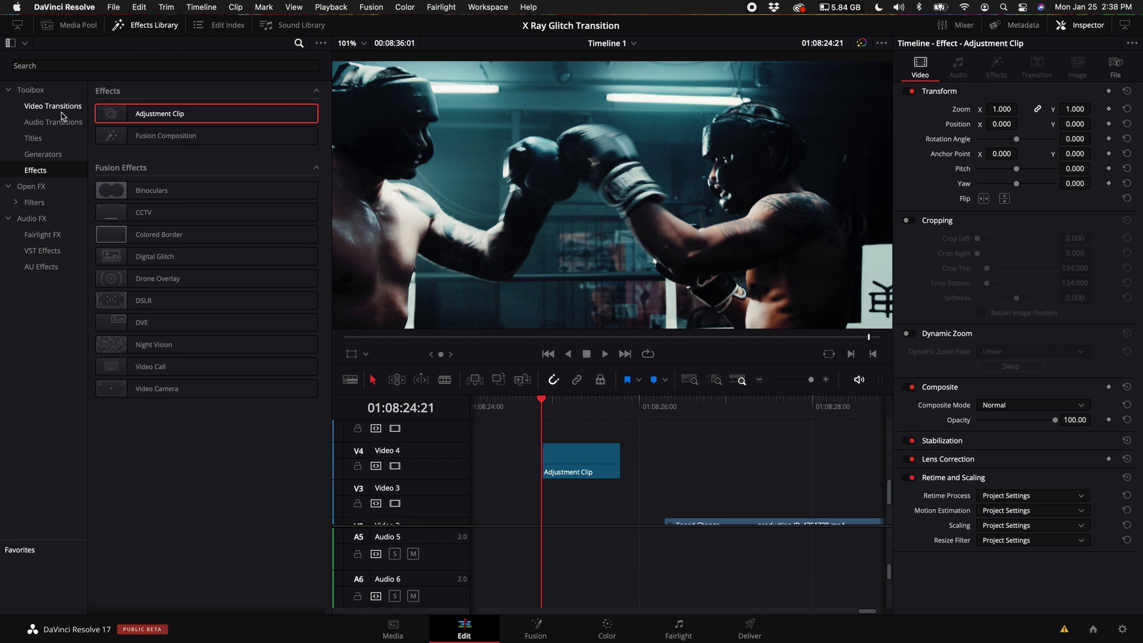
Apply the Open FX Invert Color effect to the Adjustment Clip.
left_click(42, 189)
left_click(67, 64)
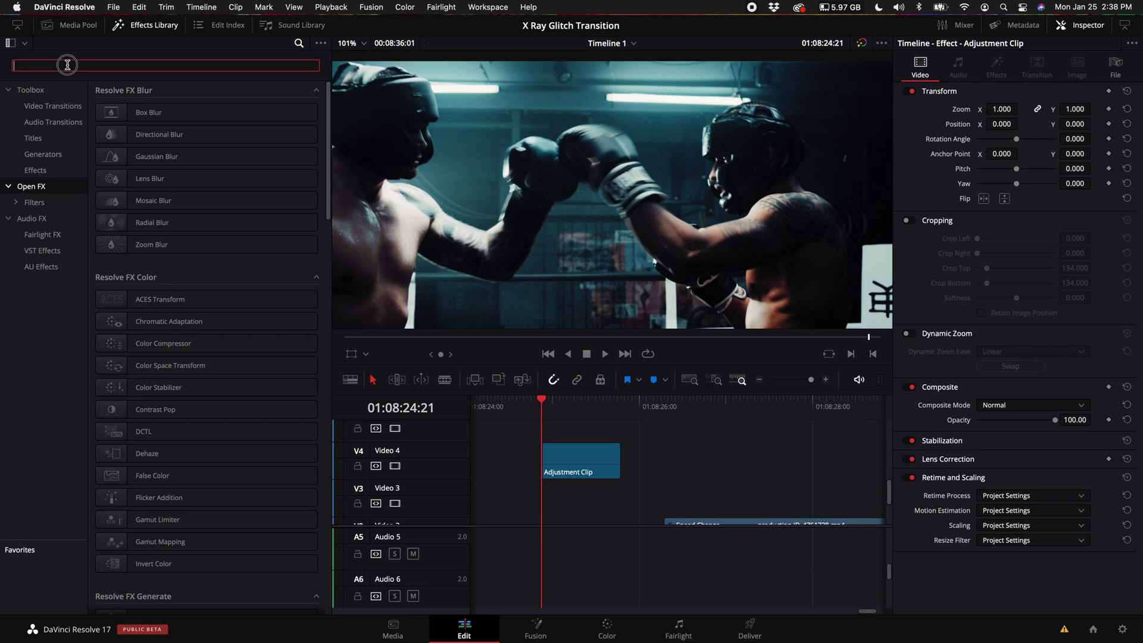
type("inver")
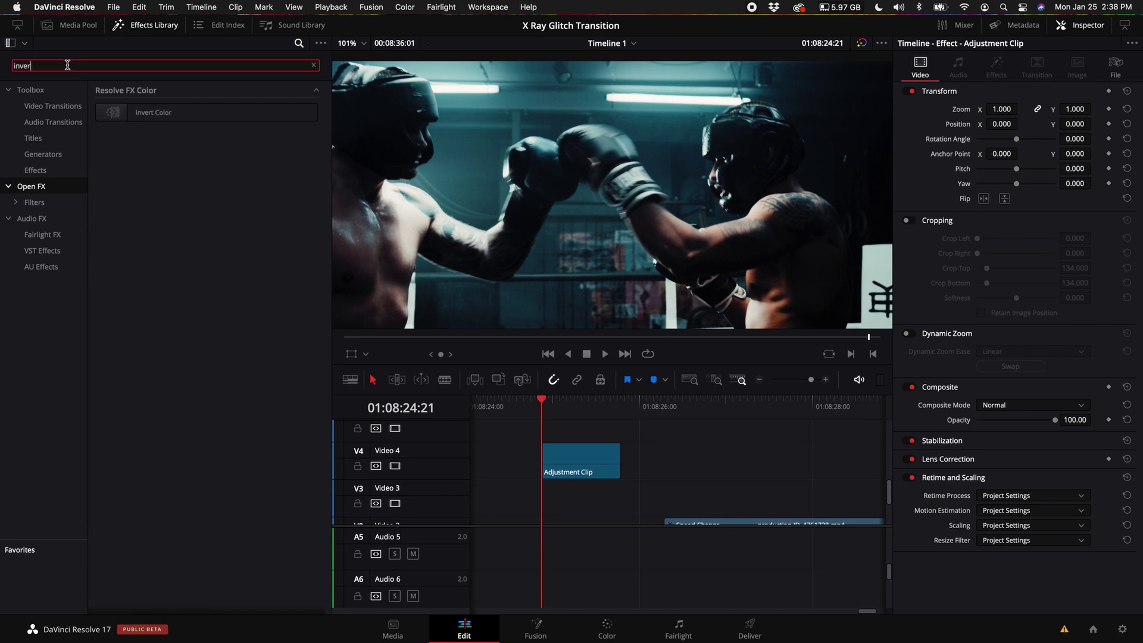
left_click_drag(145, 119, 562, 468)
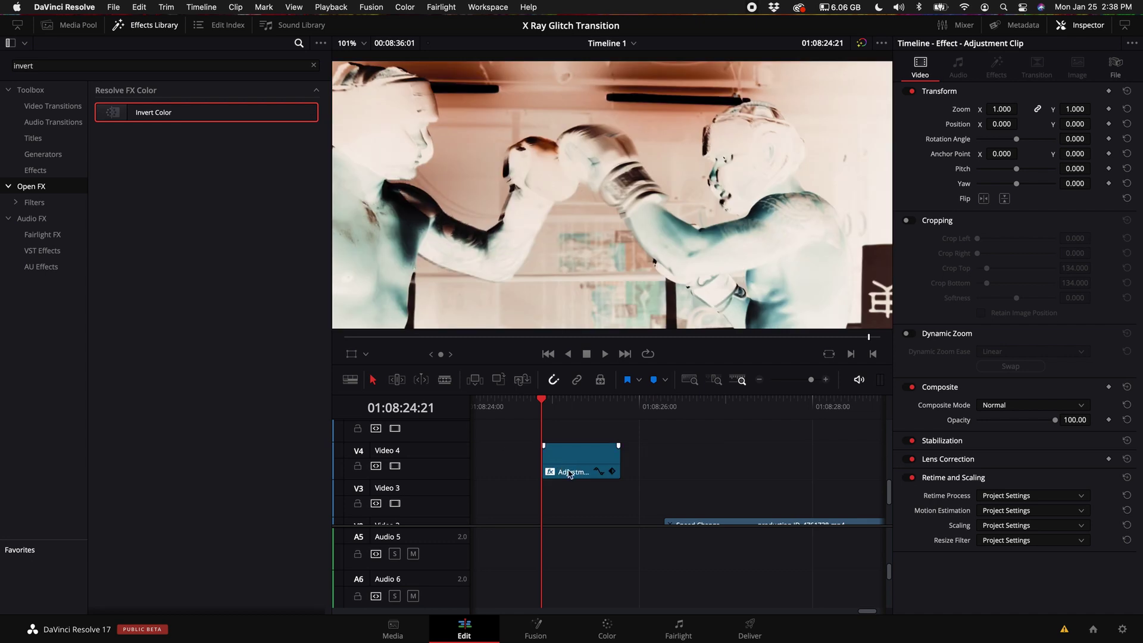
Give the Adjustment Clip a long fade-out and play the flash from 01:08:24:06.
scroll(571, 475, "down", 2)
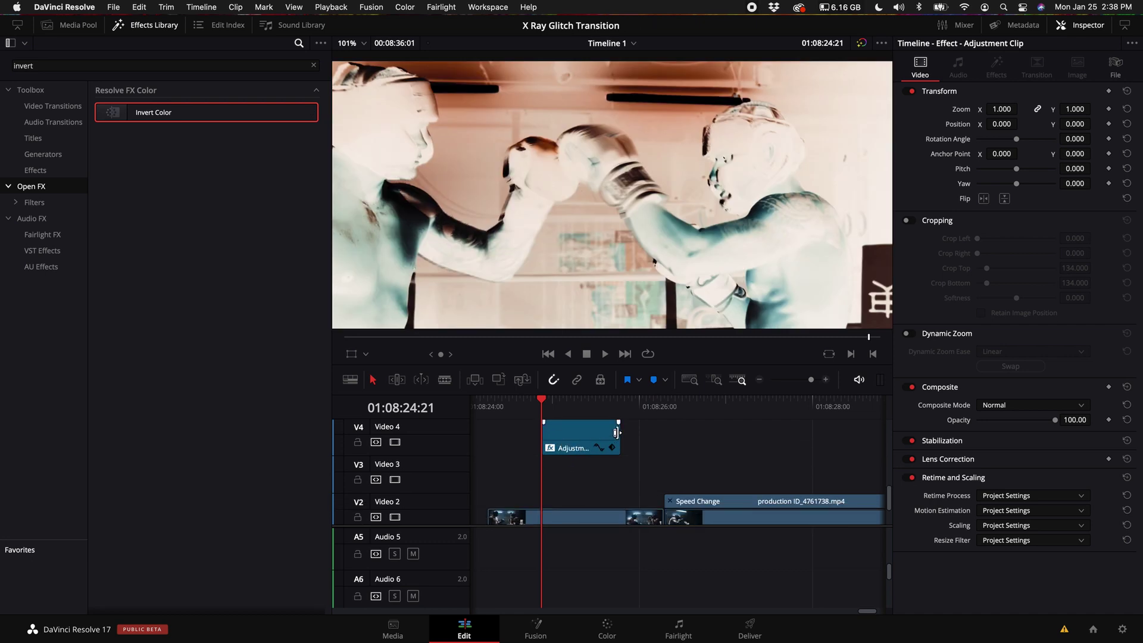
left_click_drag(619, 422, 529, 423)
left_click(489, 405)
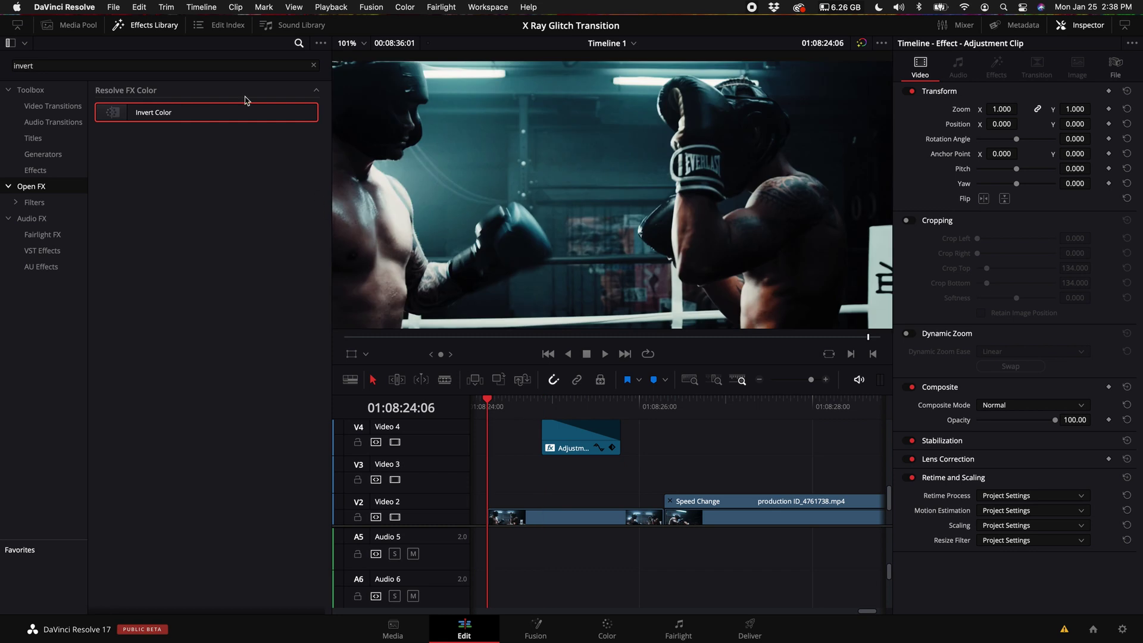
left_click(146, 24)
key("space")
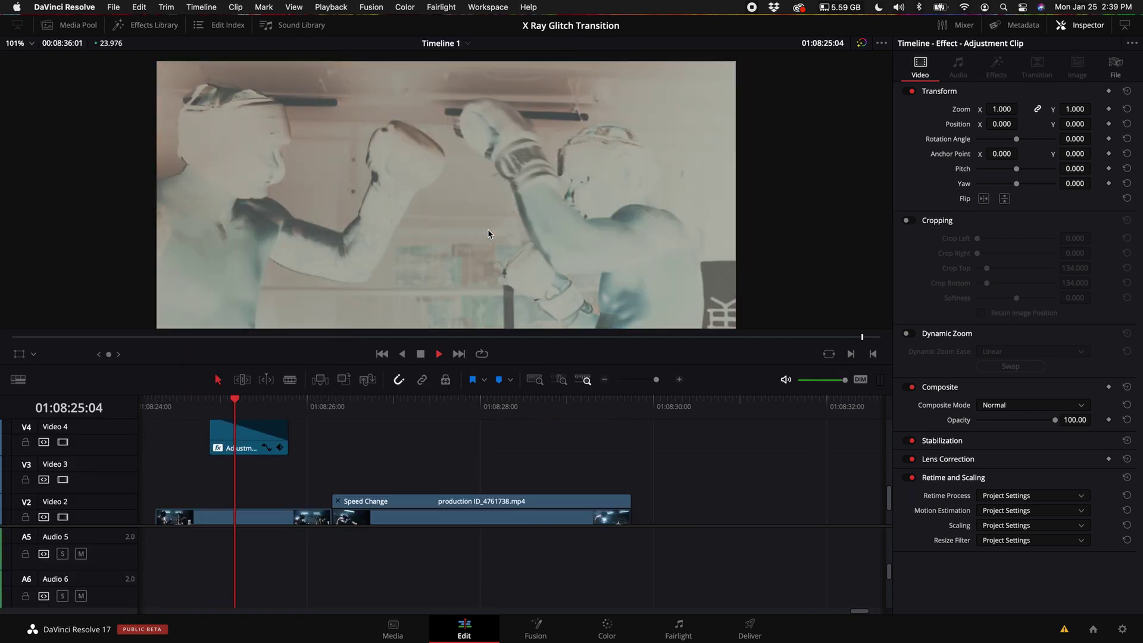
Review the inverted flash, then delete the Adjustment Clip and replay the edit.
key("space")
left_click(164, 408)
key("space")
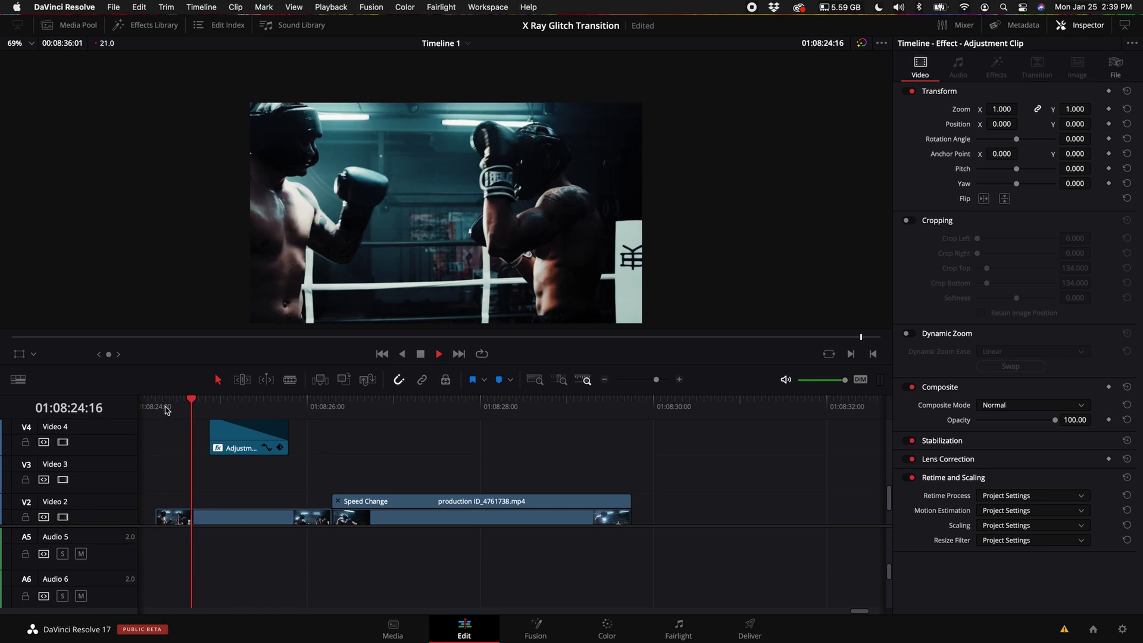
key("space")
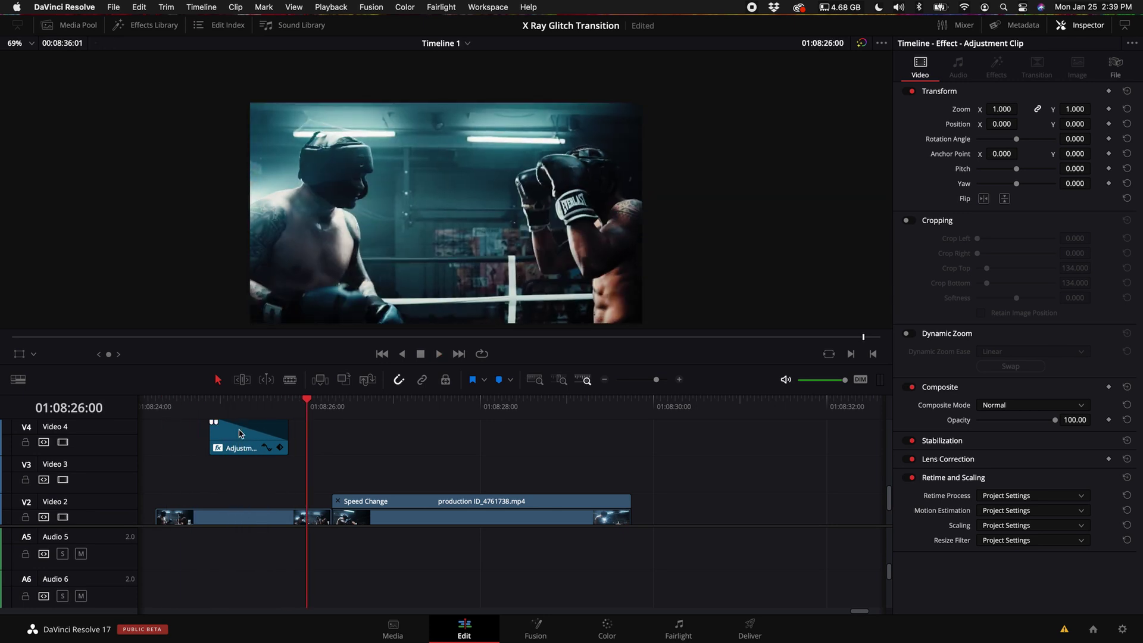
key("Up")
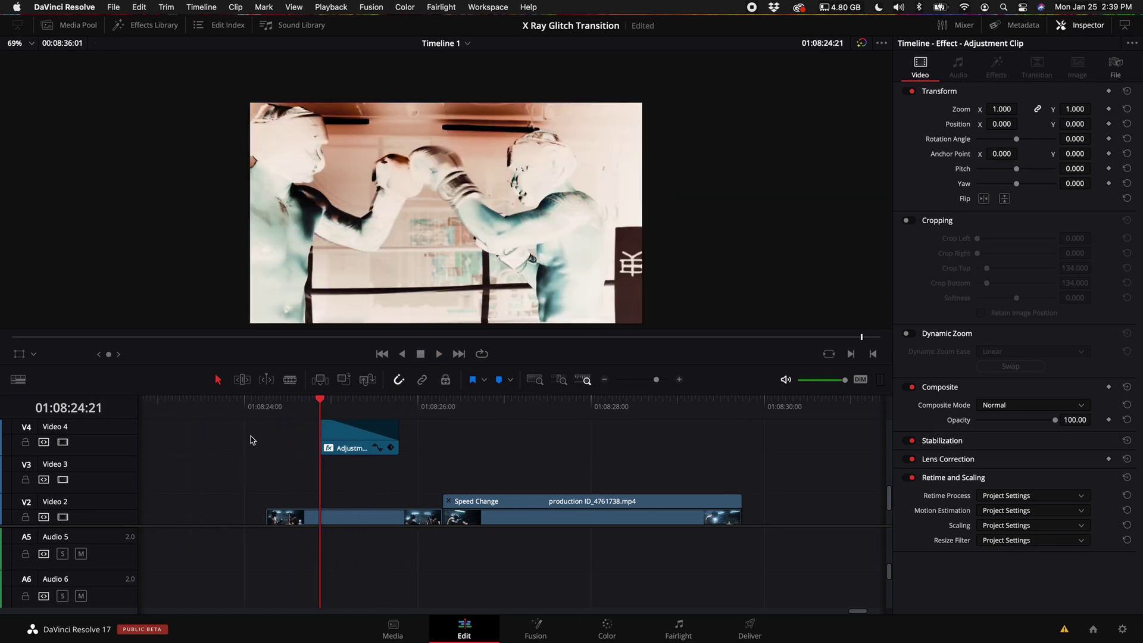
key("Delete")
left_click(267, 407)
key("space")
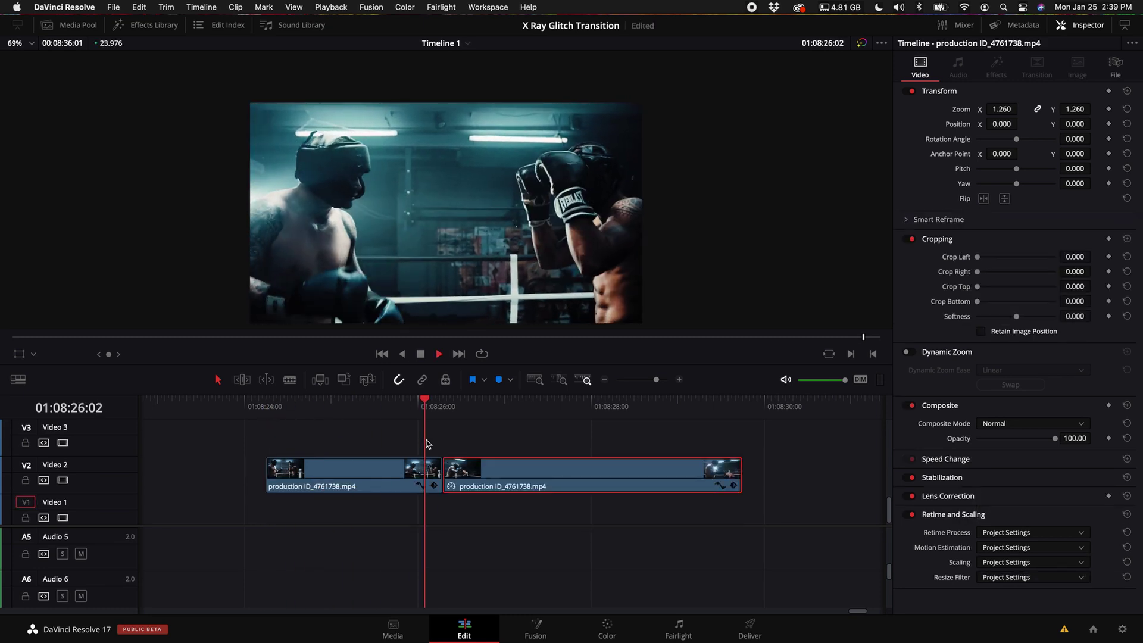
Duplicate the second boxing clip onto Video 3 and shorten it to end at the cut.
left_click_drag(400, 407, 419, 430)
key("space")
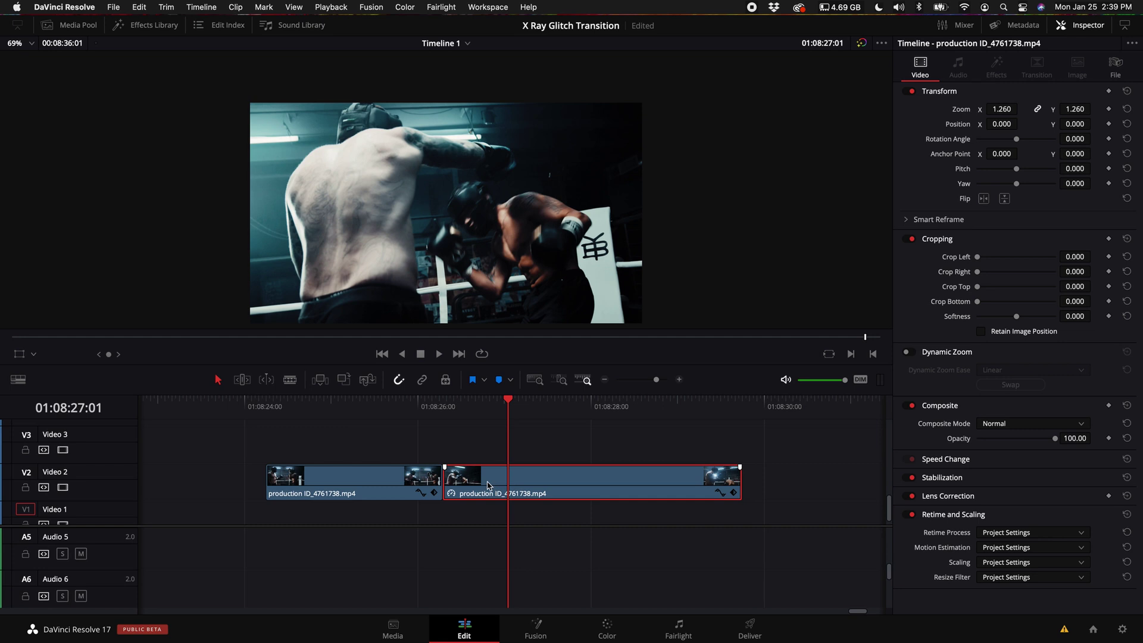
left_click_drag(488, 487, 410, 445)
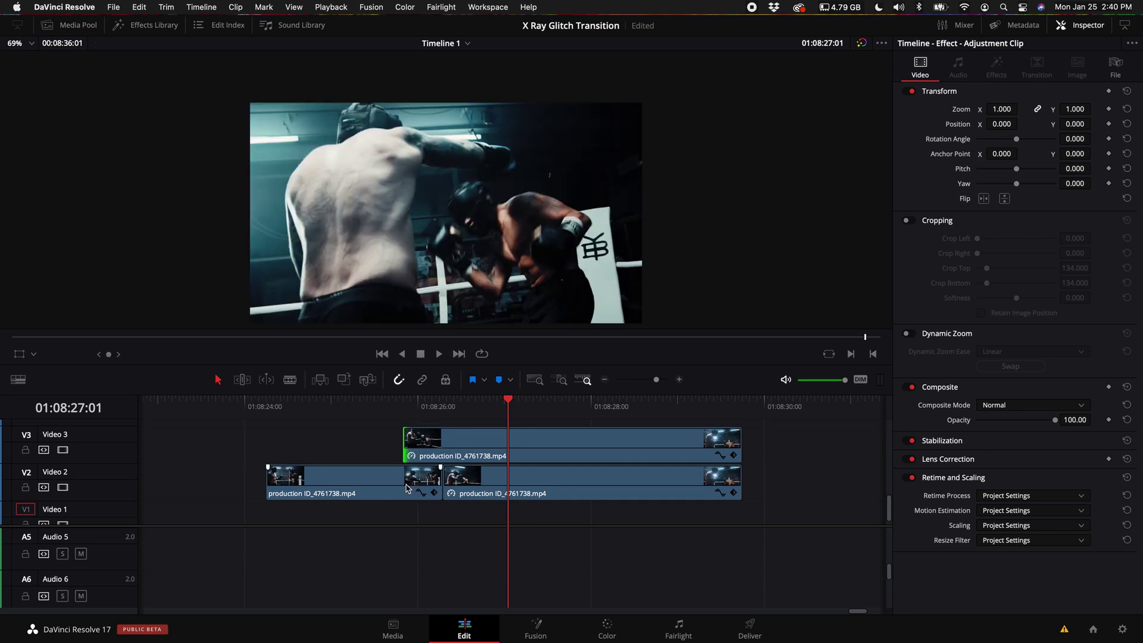
left_click_drag(739, 442, 442, 452)
Apply Invert Color to the short Video 3 clip copy and clear the effects search.
left_click(405, 401)
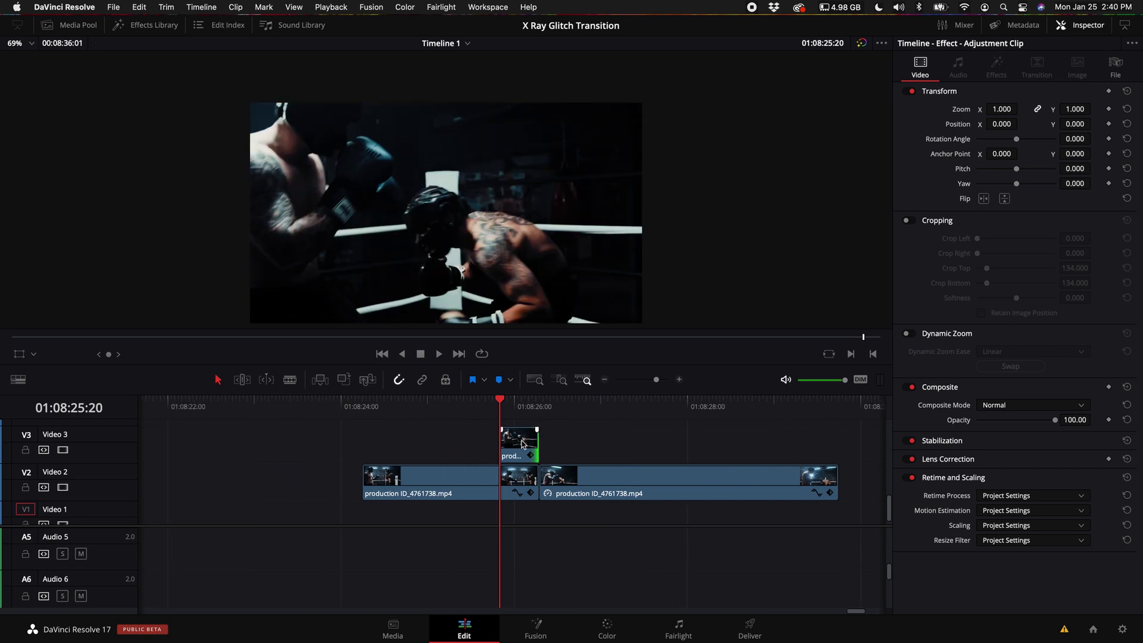
left_click(522, 444)
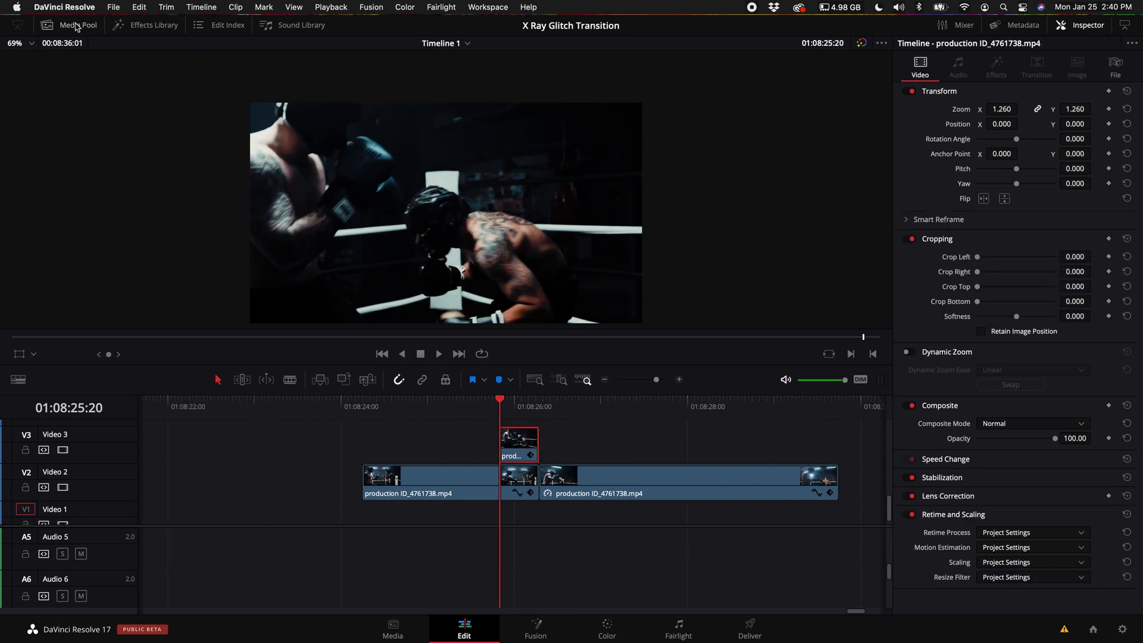
left_click(141, 26)
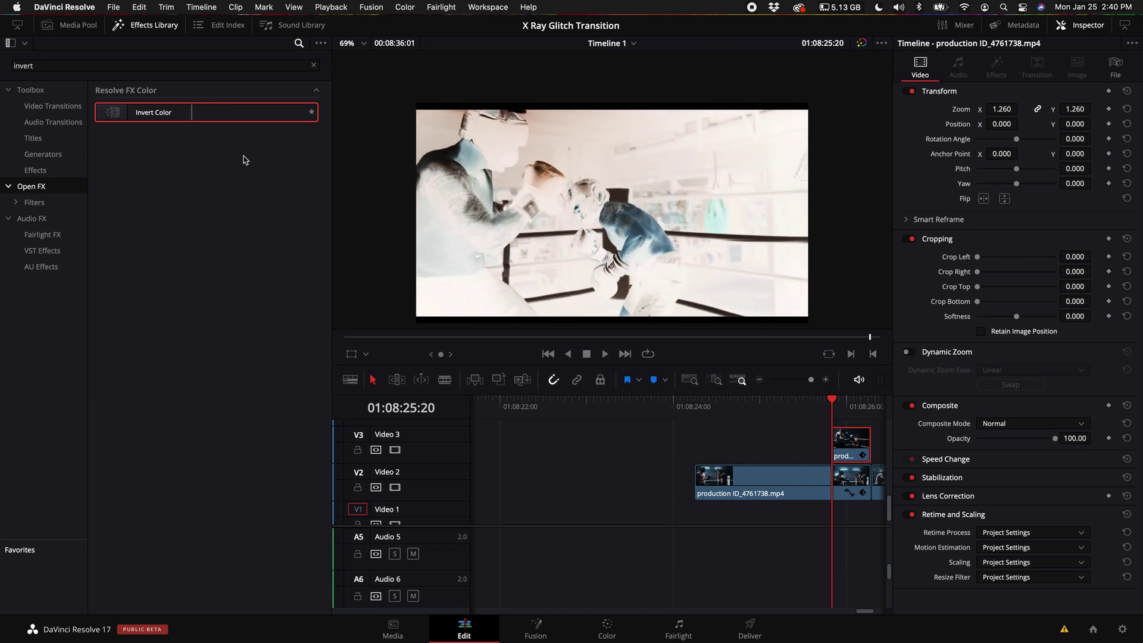
left_click_drag(149, 113, 847, 447)
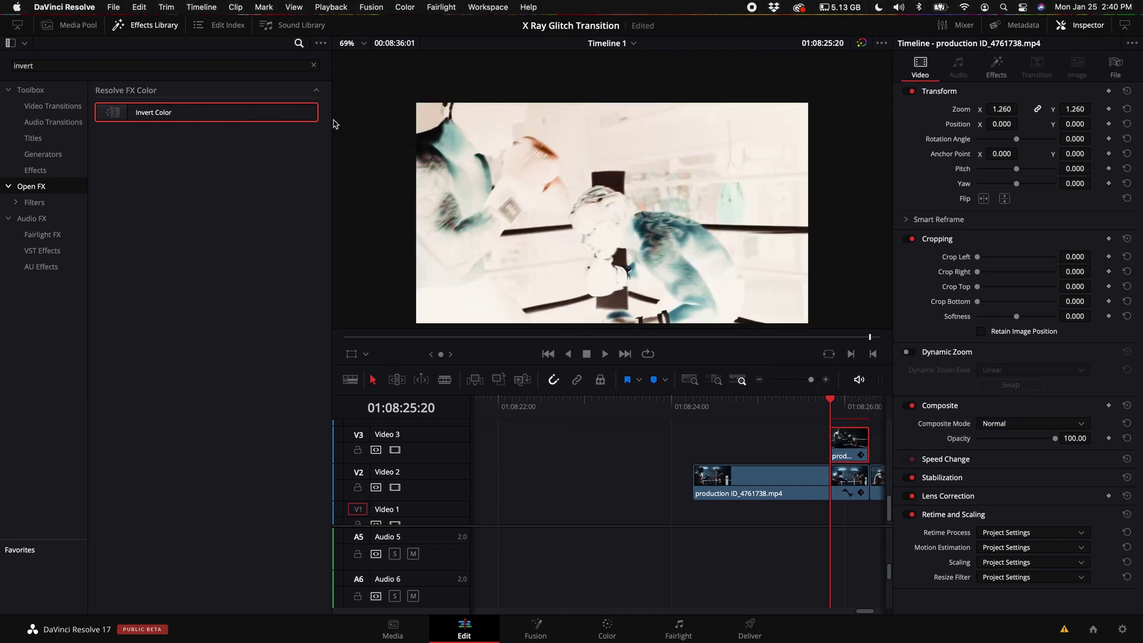
left_click(313, 64)
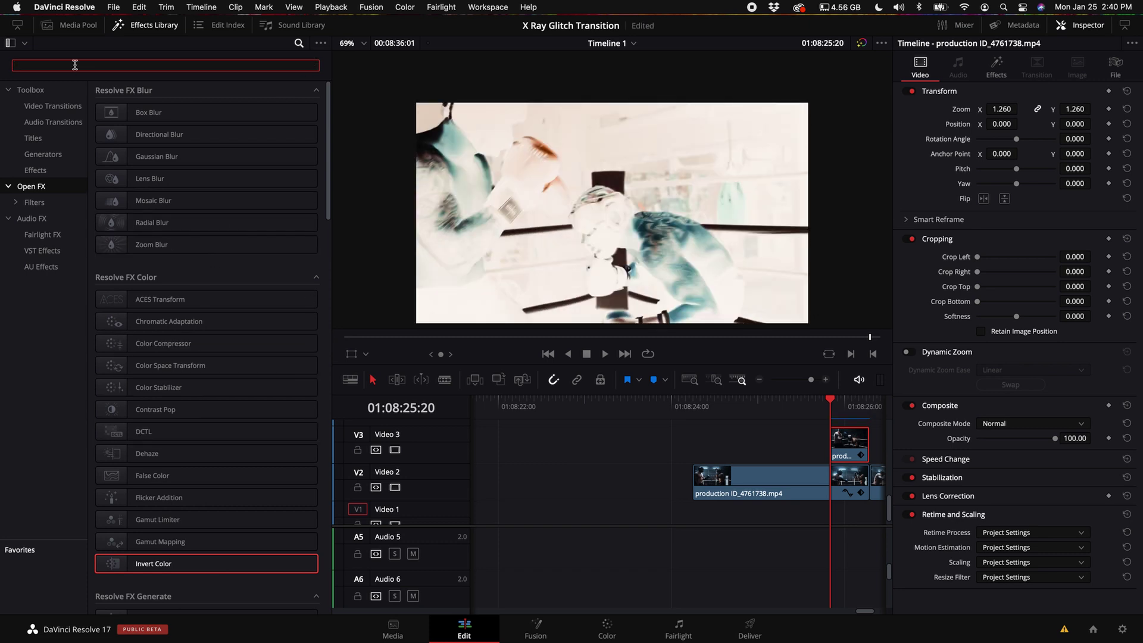
Apply Video Collage to the Video 3 clip and enlarge the viewer over the timeline.
type("vid")
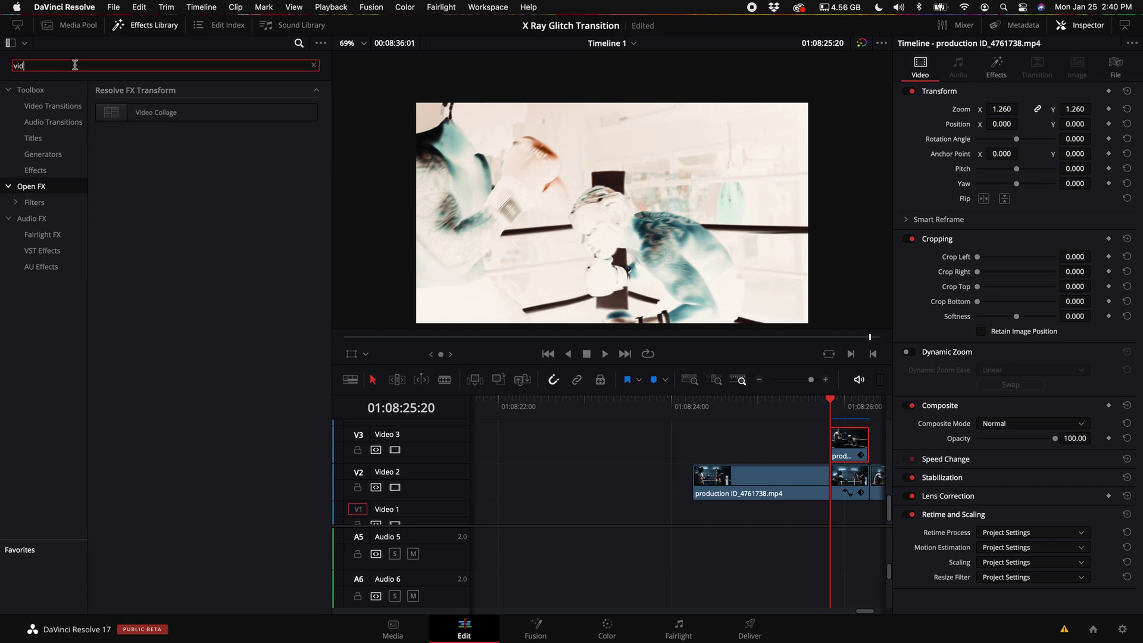
left_click_drag(145, 113, 844, 459)
scroll(845, 459, "right", 5)
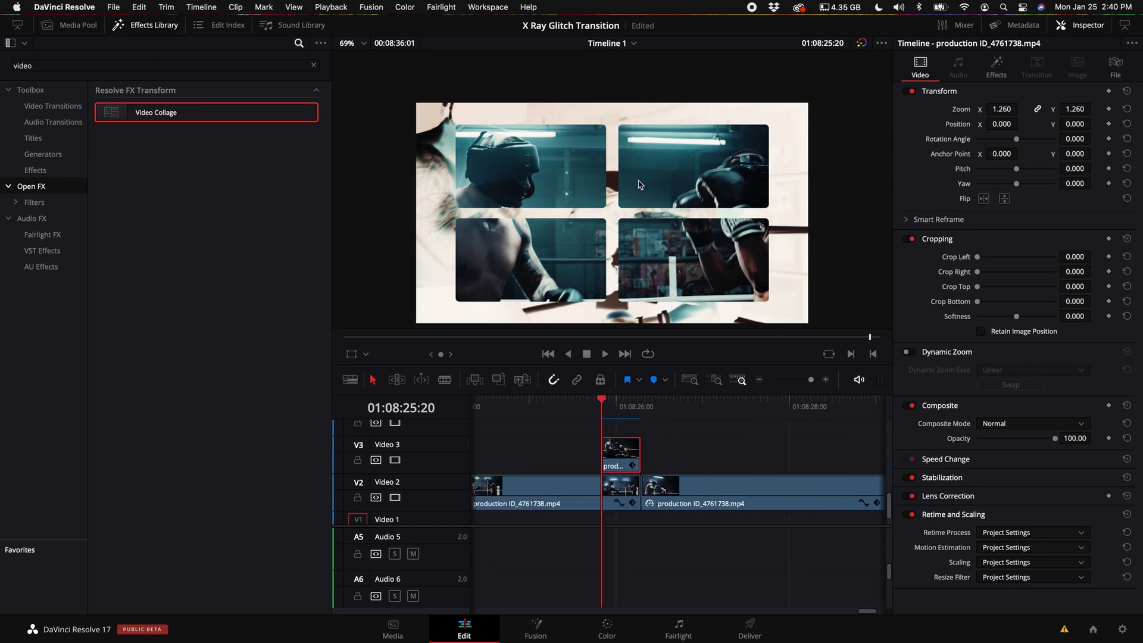
left_click(161, 25)
left_click_drag(576, 370, 572, 416)
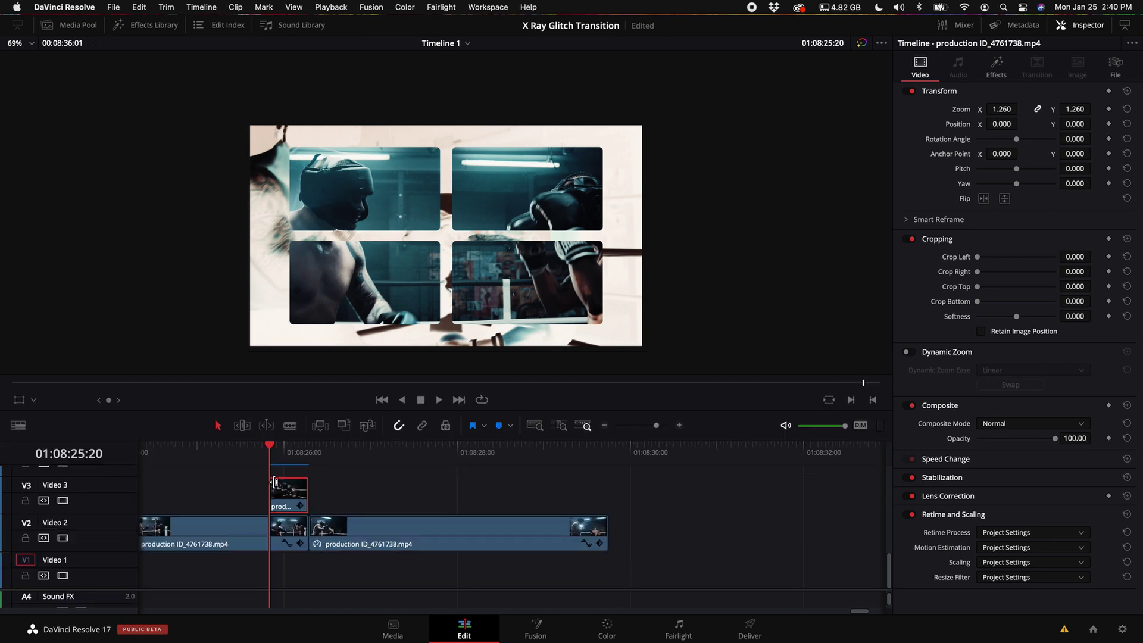
left_click(996, 68)
Set Video Collage tile Rounding to 0.000 and review from the overlay clip's first frame.
left_click(953, 217)
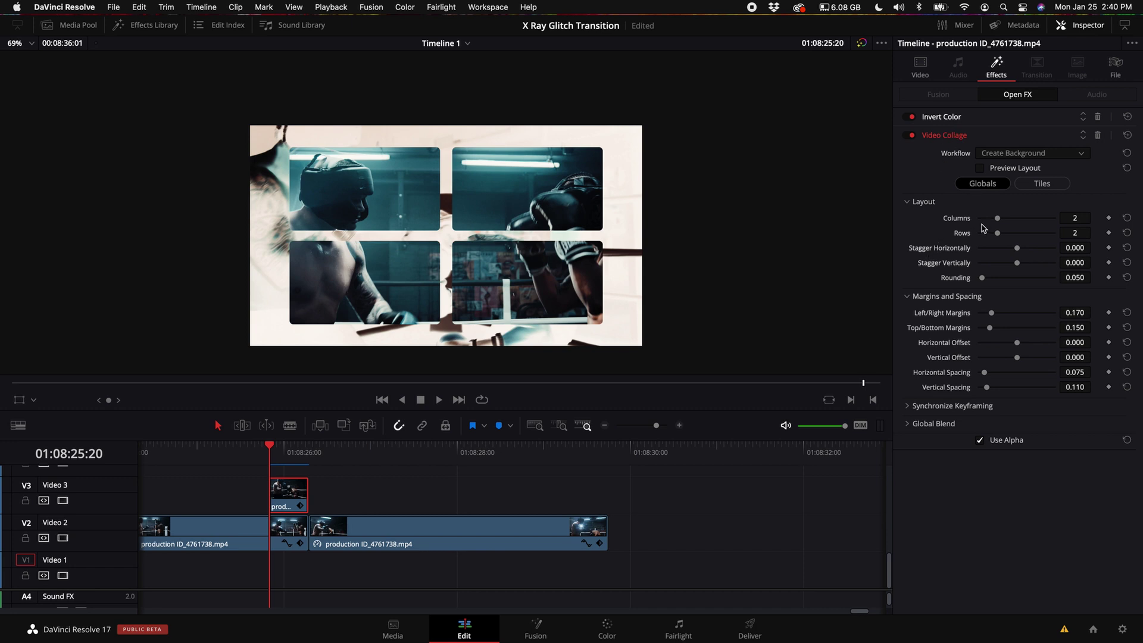
left_click_drag(984, 278, 932, 281)
left_click(680, 425)
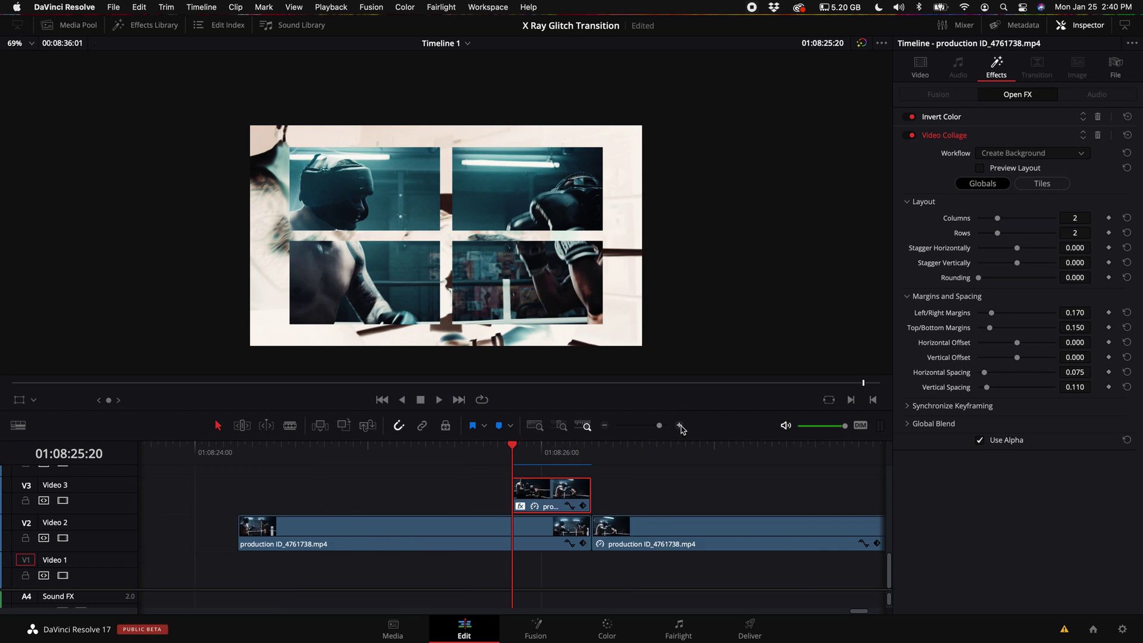
left_click_drag(486, 457, 426, 458)
key("space")
left_click(510, 454)
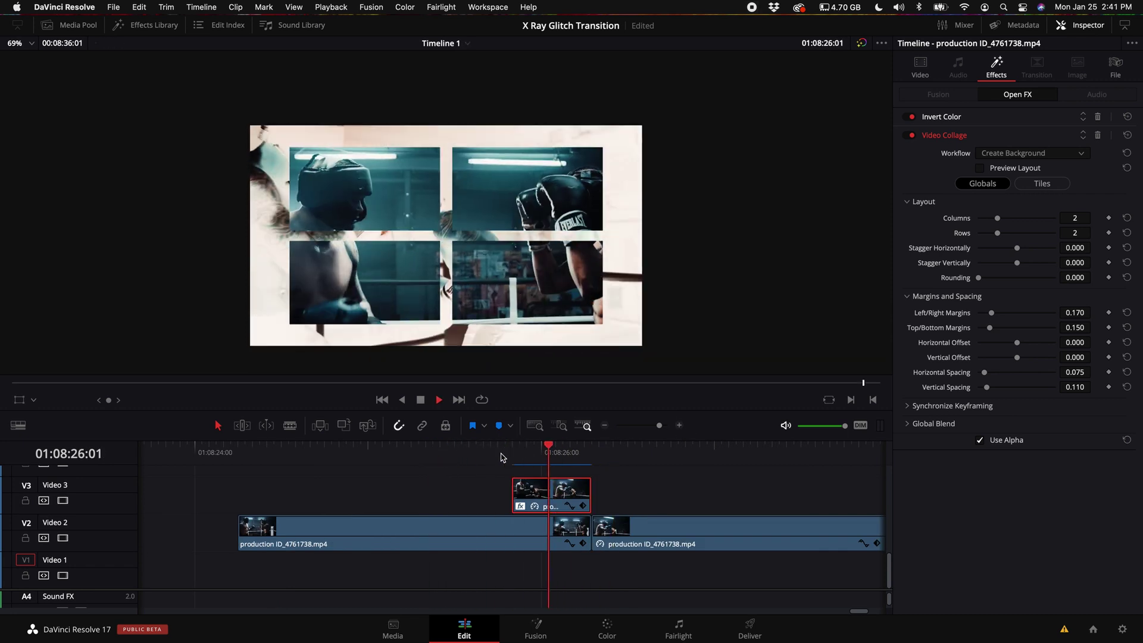
key("space")
left_click_drag(473, 454, 512, 454)
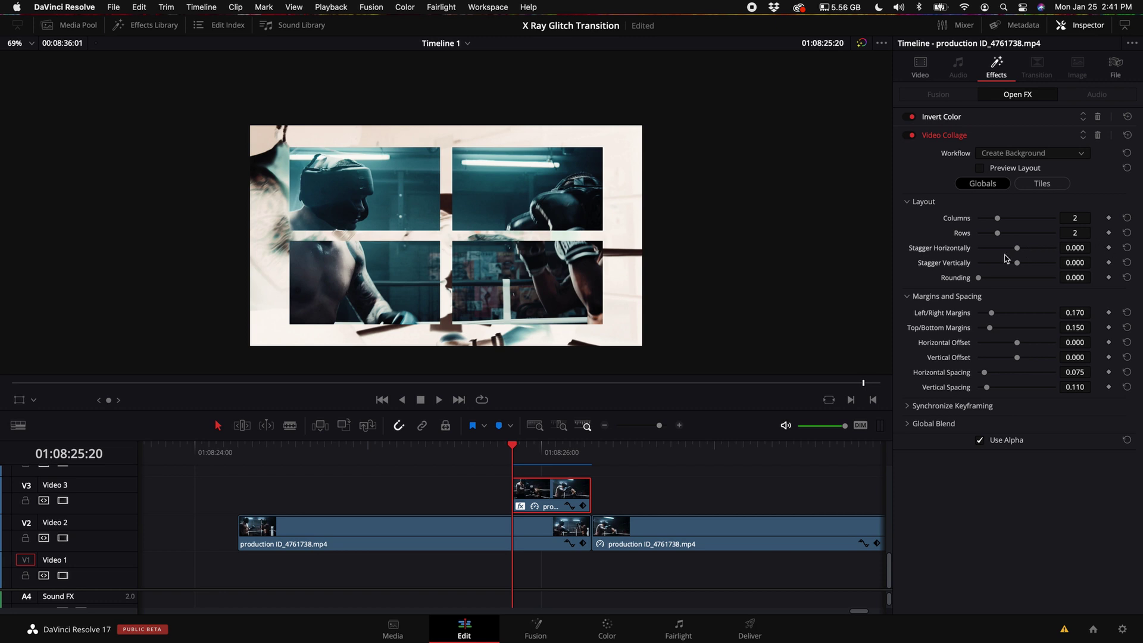
Keyframe horizontal and vertical stagger, setting horizontal to -1.000, then 1.000 next frame.
left_click(1109, 248)
left_click(1109, 262)
left_click_drag(1020, 250, 979, 249)
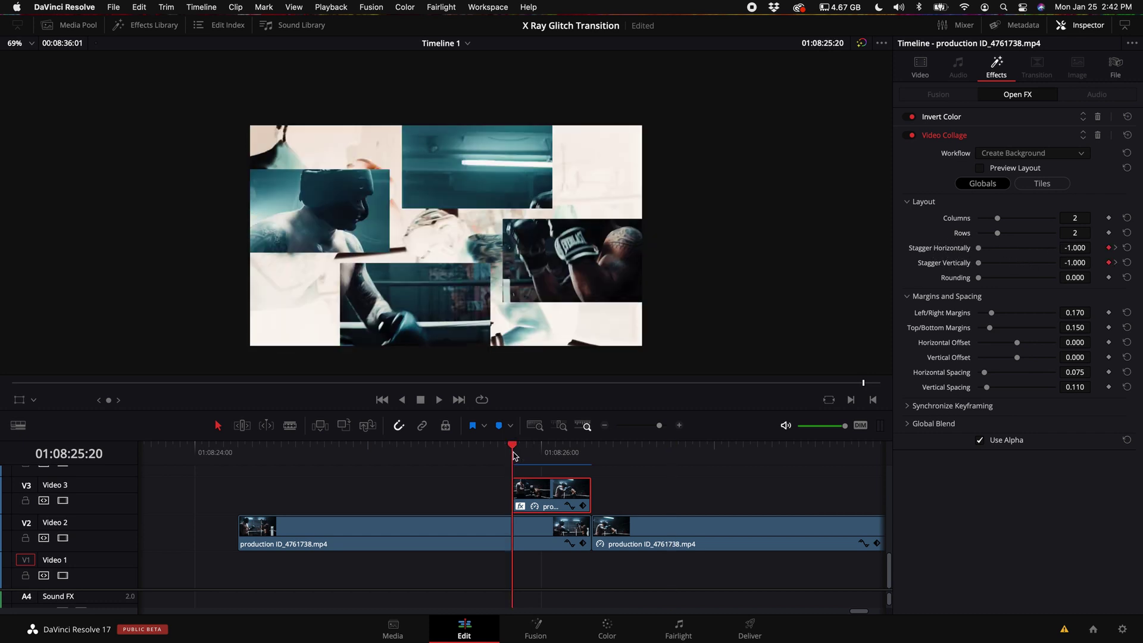
left_click_drag(515, 456, 520, 456)
key("Right")
left_click_drag(998, 248, 1069, 250)
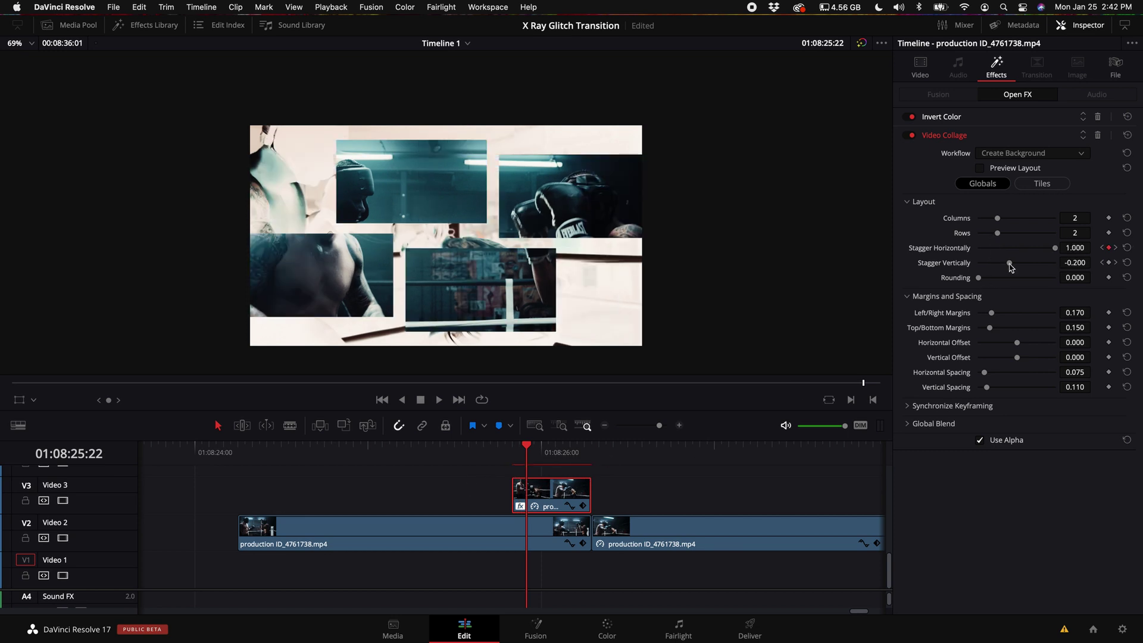
On following frames set horizontal stagger -1.000 and vertical 1.000, then rearrange again.
key("Right")
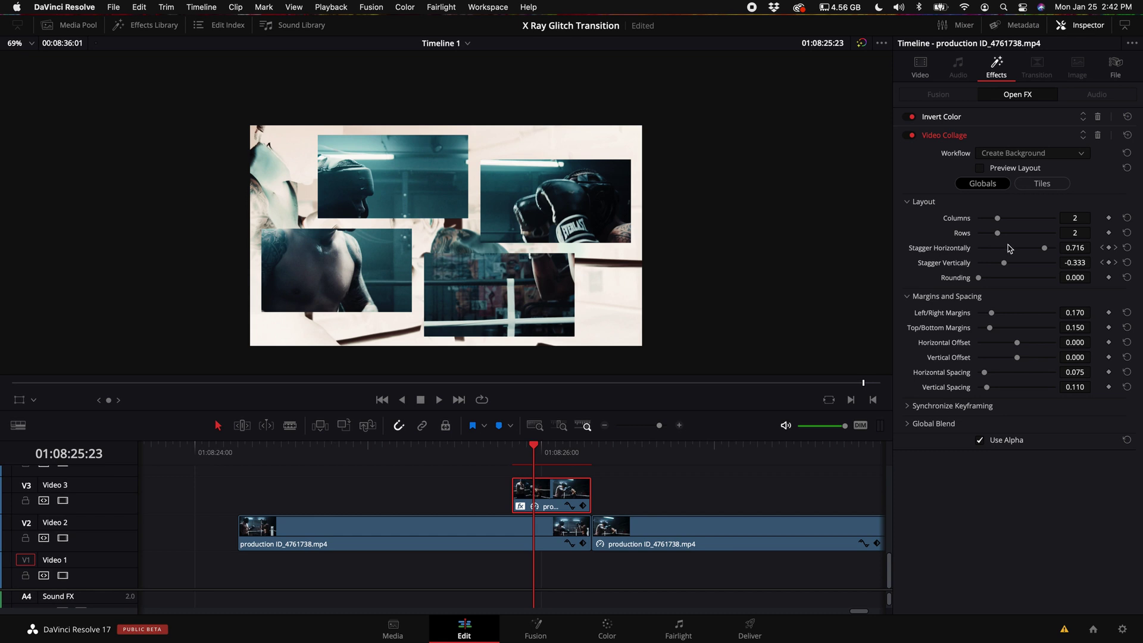
left_click_drag(1043, 249, 905, 275)
left_click_drag(1005, 270, 917, 245)
key("Right")
key("Right")
left_click_drag(1053, 264, 1137, 268)
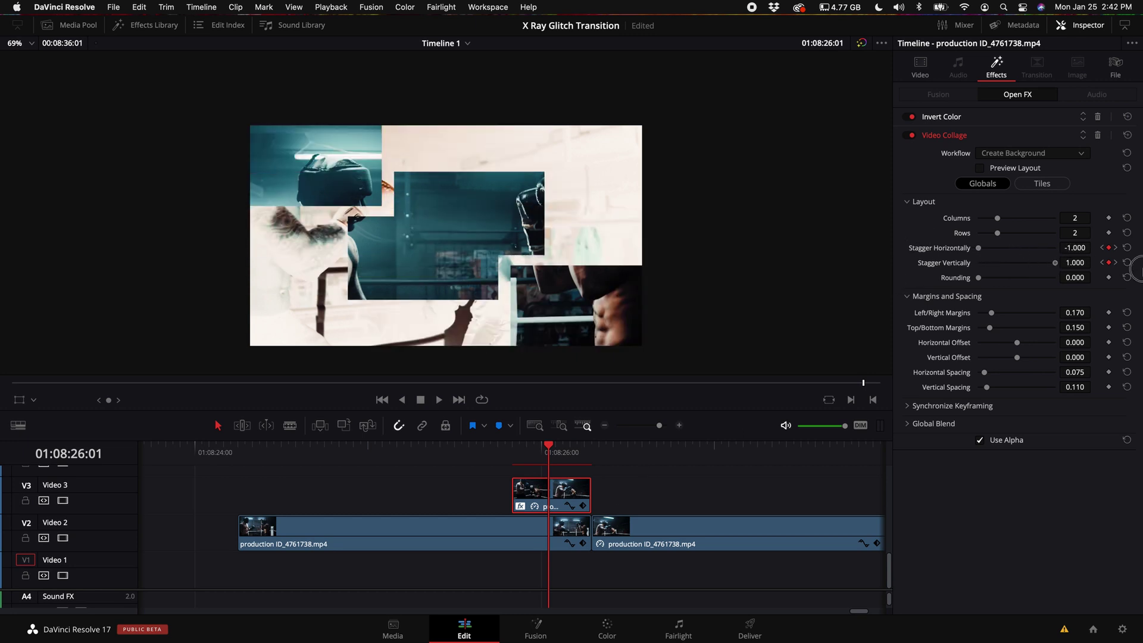
key("Up")
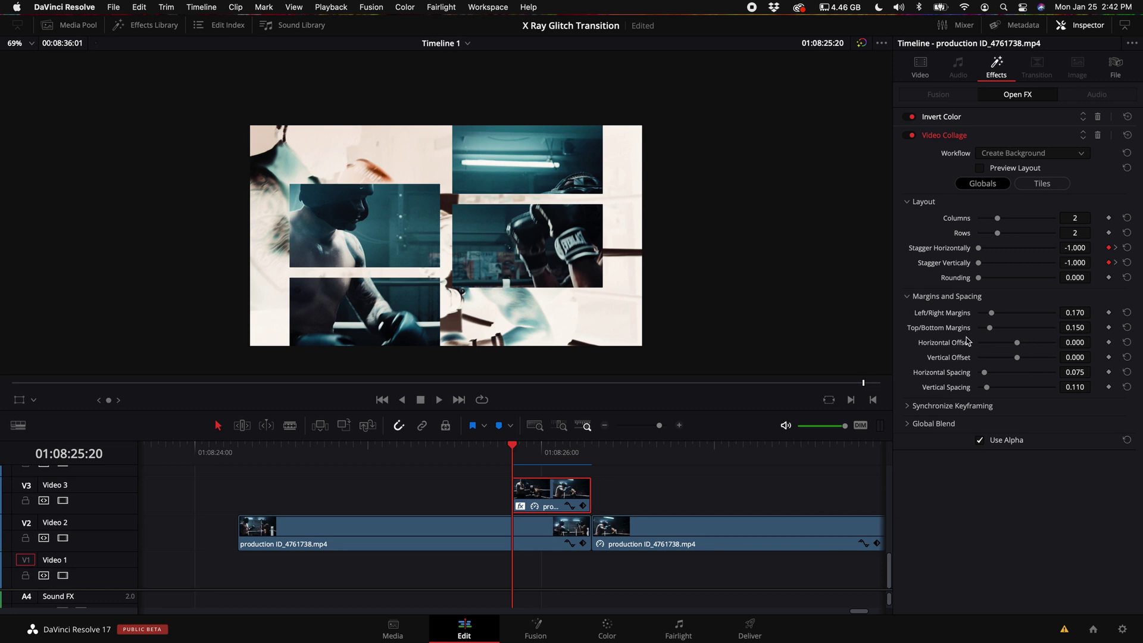
left_click(241, 455)
Replay the collage transition several times and show the overlay clip's effect settings.
key("space")
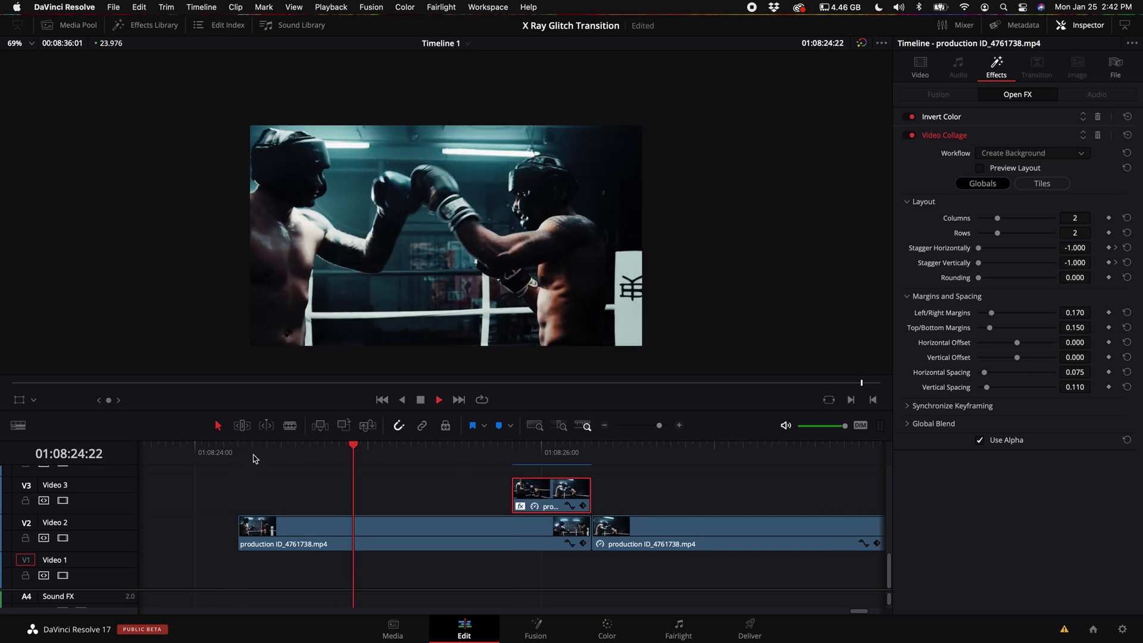
left_click(439, 446)
key("space")
left_click(435, 446)
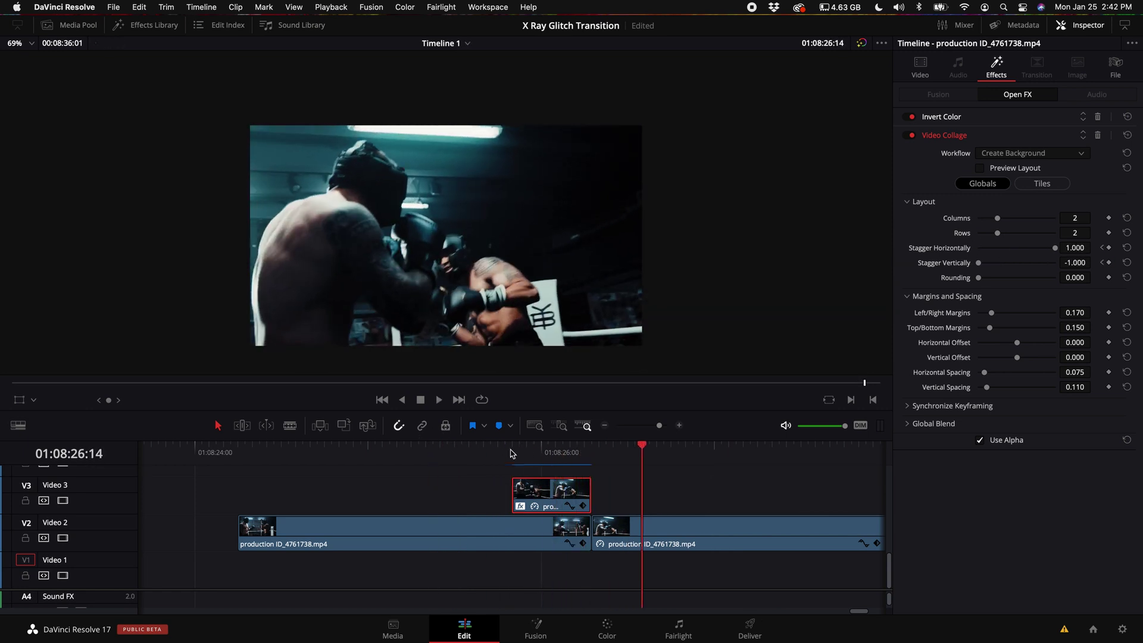
left_click(513, 453)
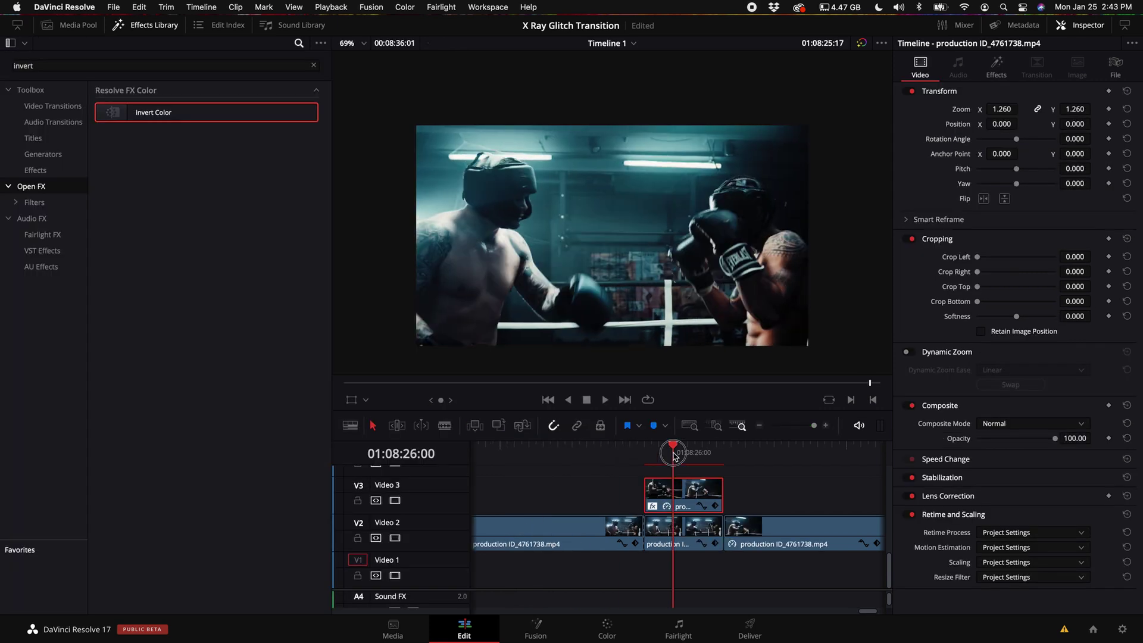
left_click(996, 65)
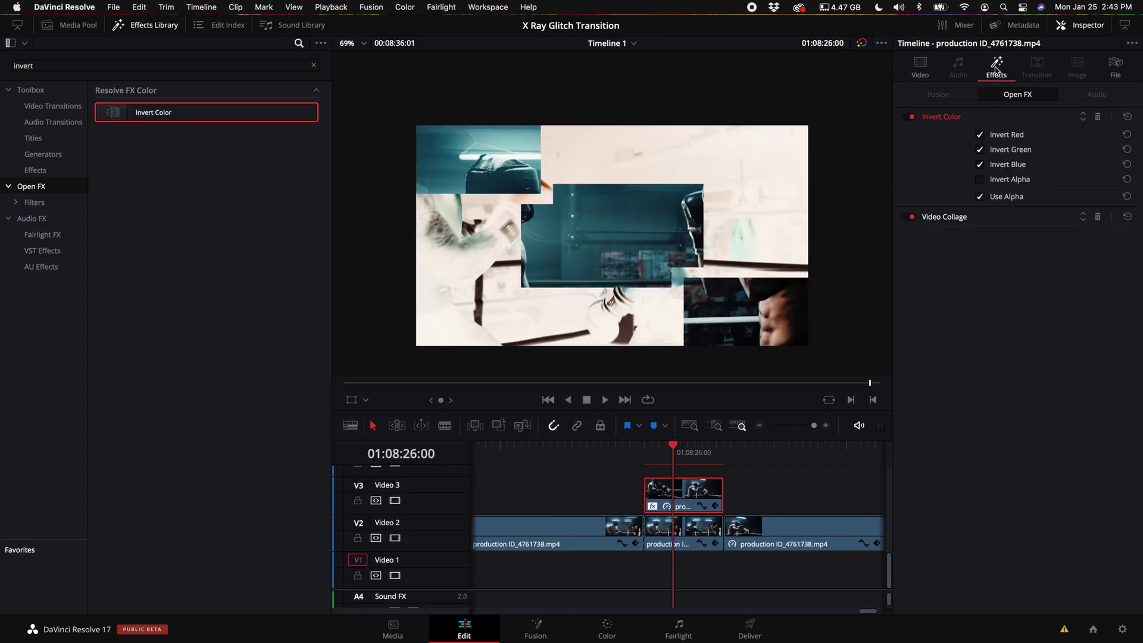
left_click(645, 454)
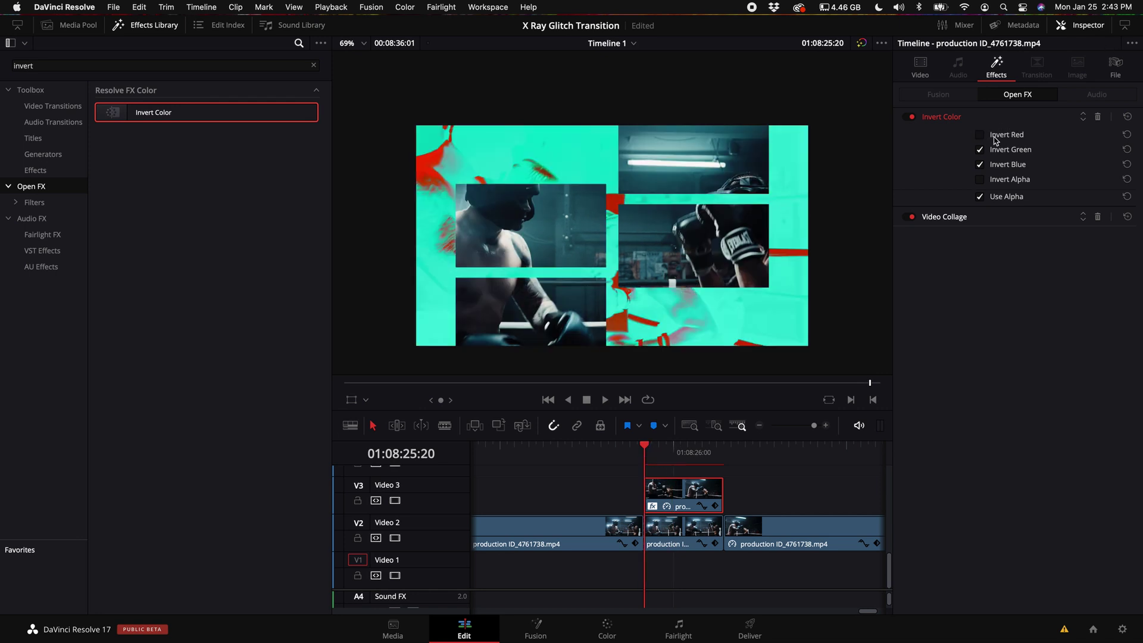
left_click(980, 149)
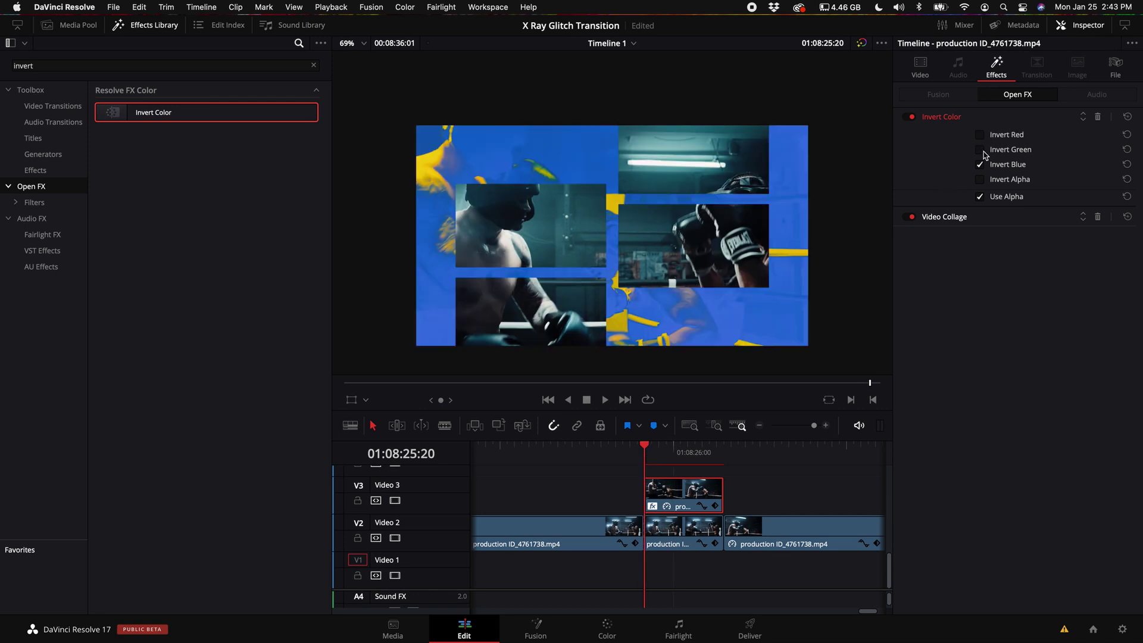
left_click(980, 164)
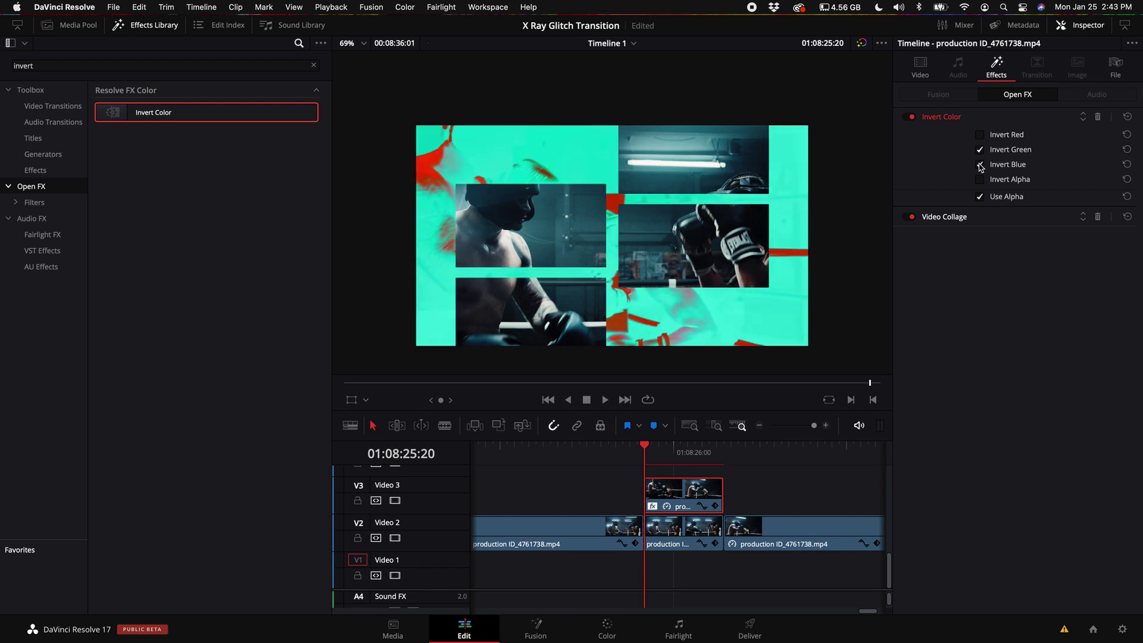
left_click(544, 452)
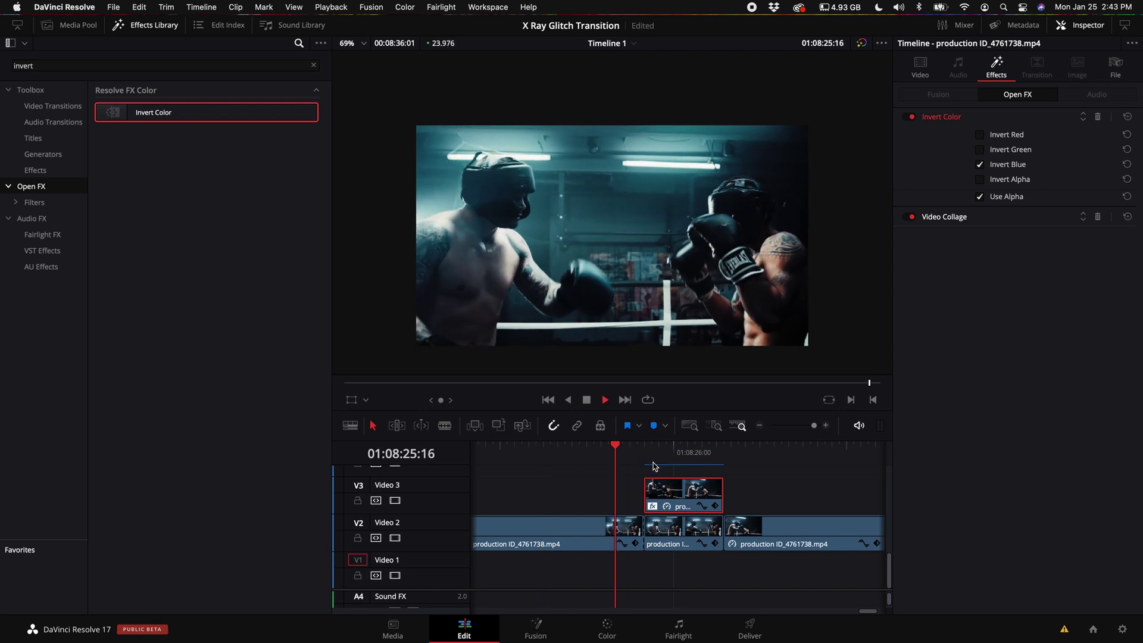
left_click(980, 134)
left_click(980, 150)
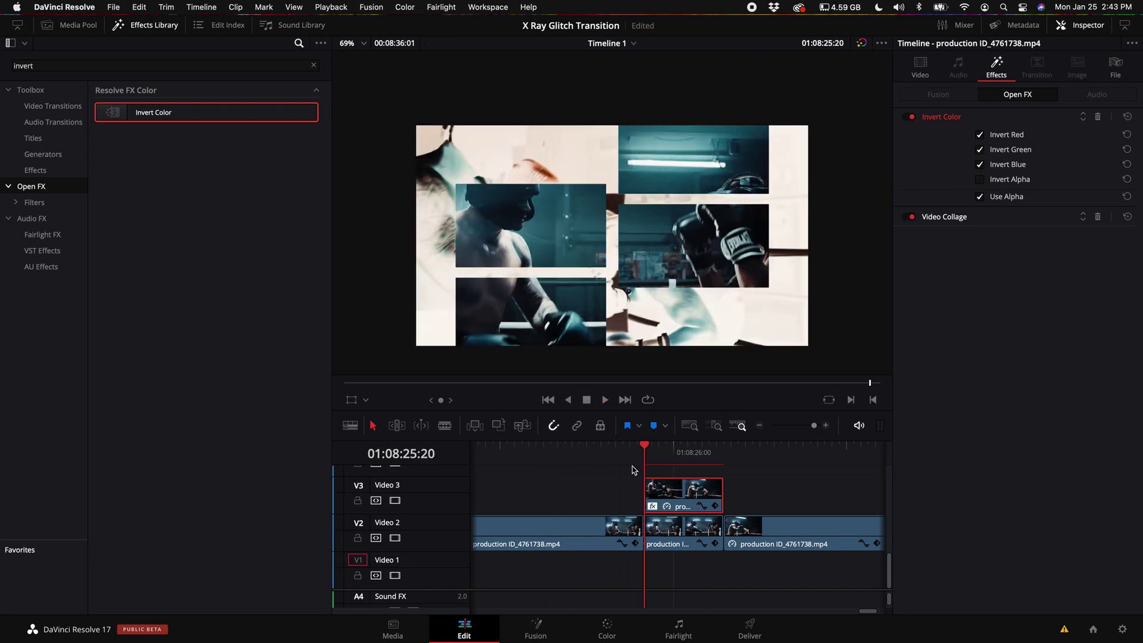
Step through the overlay transition in full-screen preview, then exit it.
mouse_move(644, 450)
left_mouse_down()
mouse_move(674, 452)
mouse_move(653, 454)
left_mouse_up()
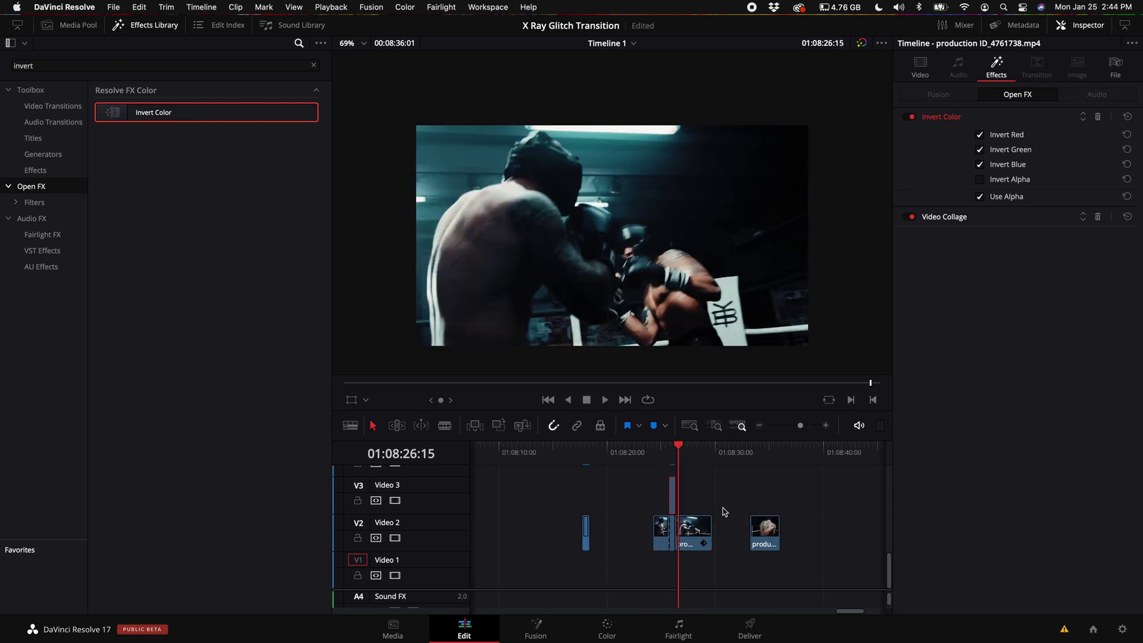
scroll(724, 512, "left", 3)
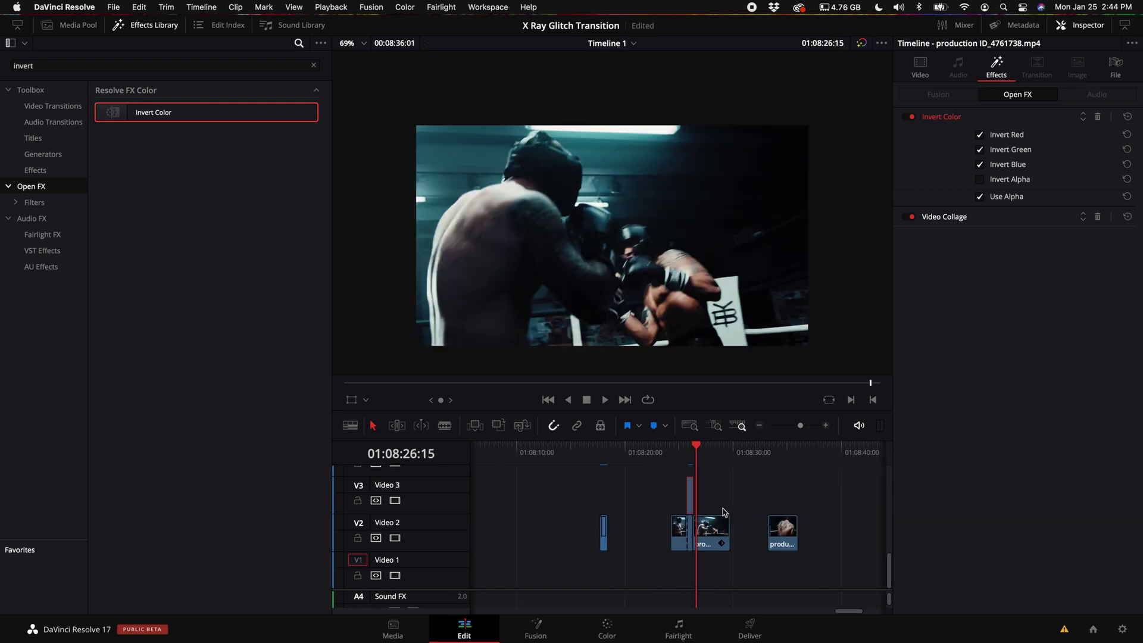
left_click(637, 456)
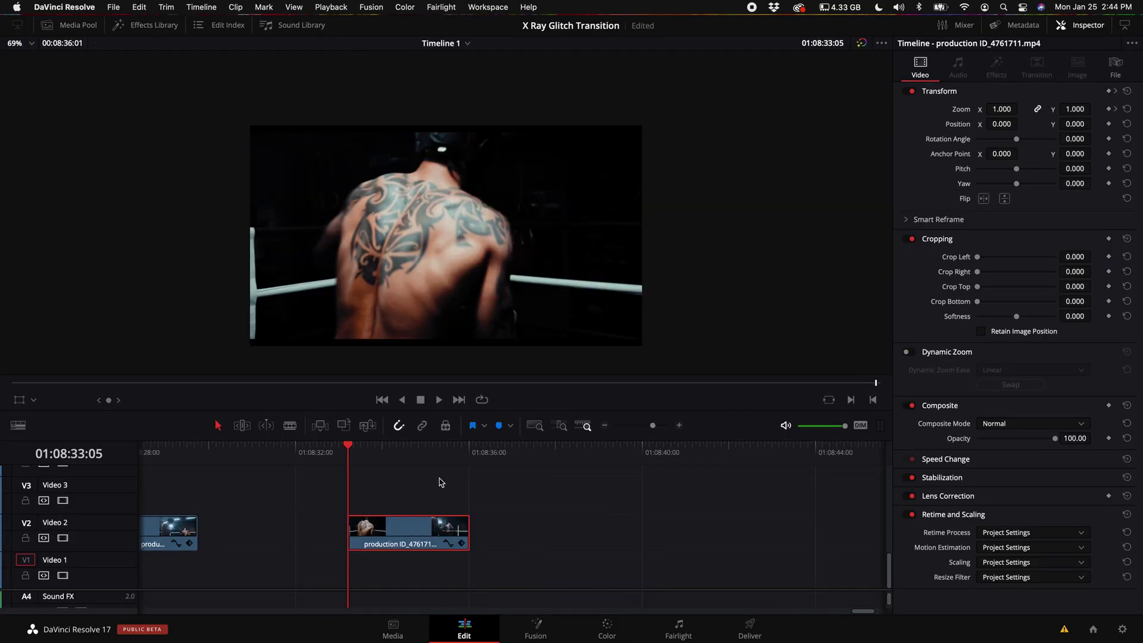
key("space")
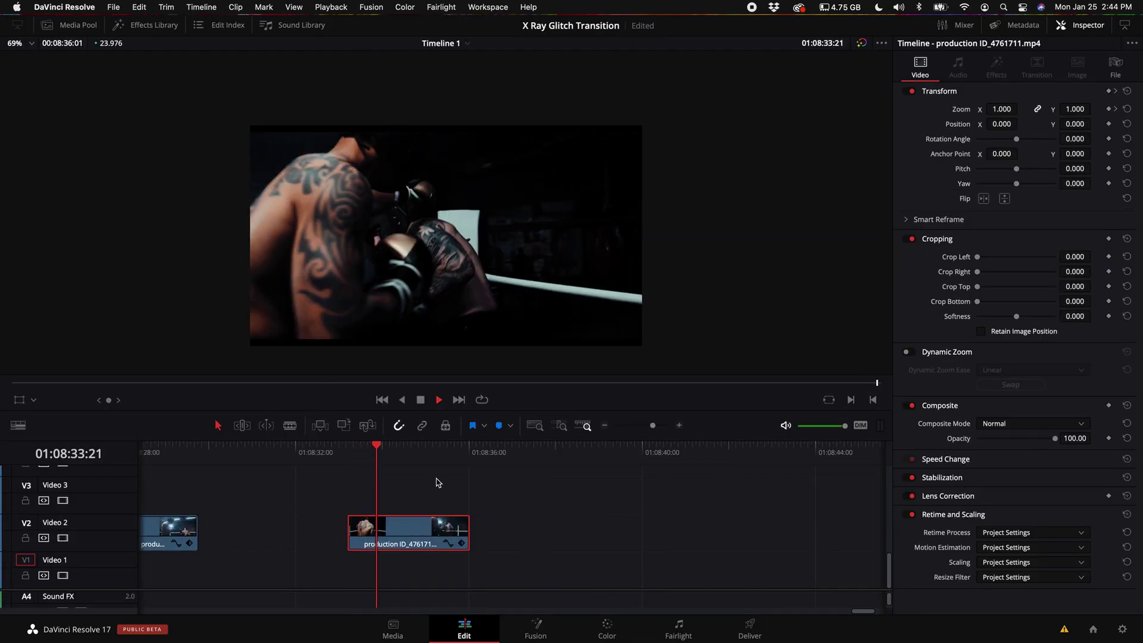
key("space")
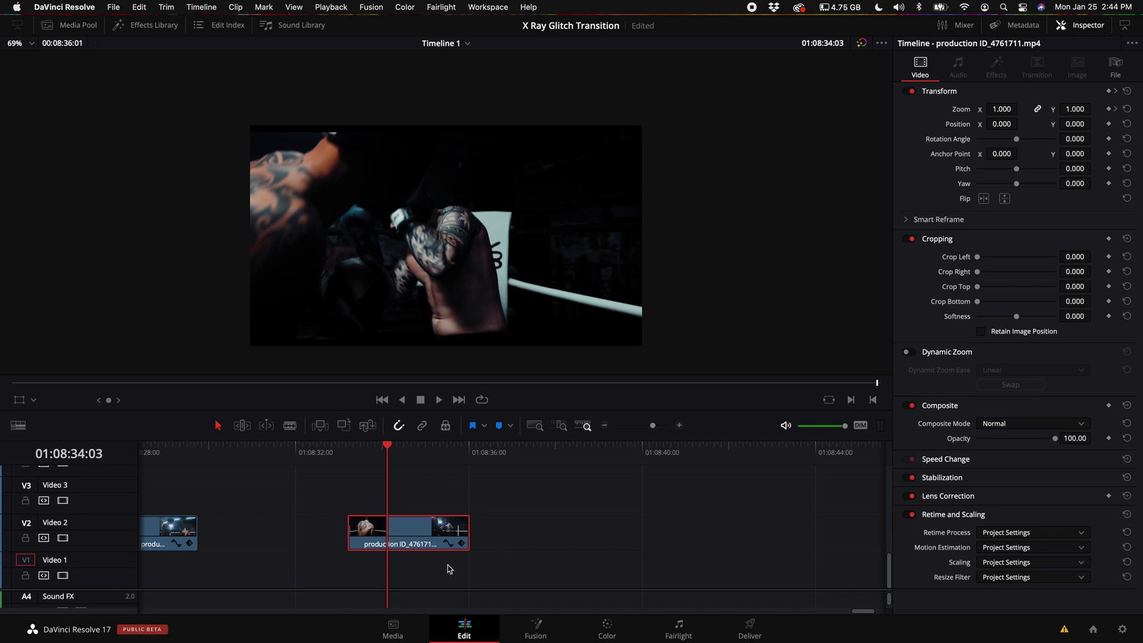
Play the later boxing clip, stop at 01:08:34:17, and go to the Color page.
left_click(349, 452)
key("space")
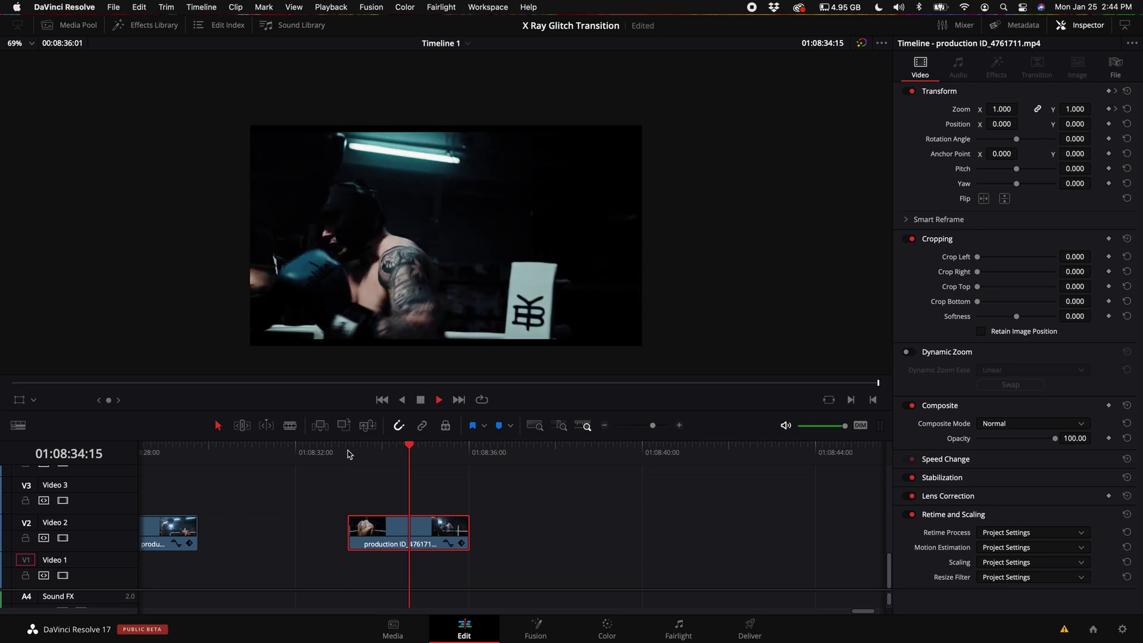
key("space")
key("Left")
key("Left")
key("Left")
key("Left")
key("Left")
key("Left")
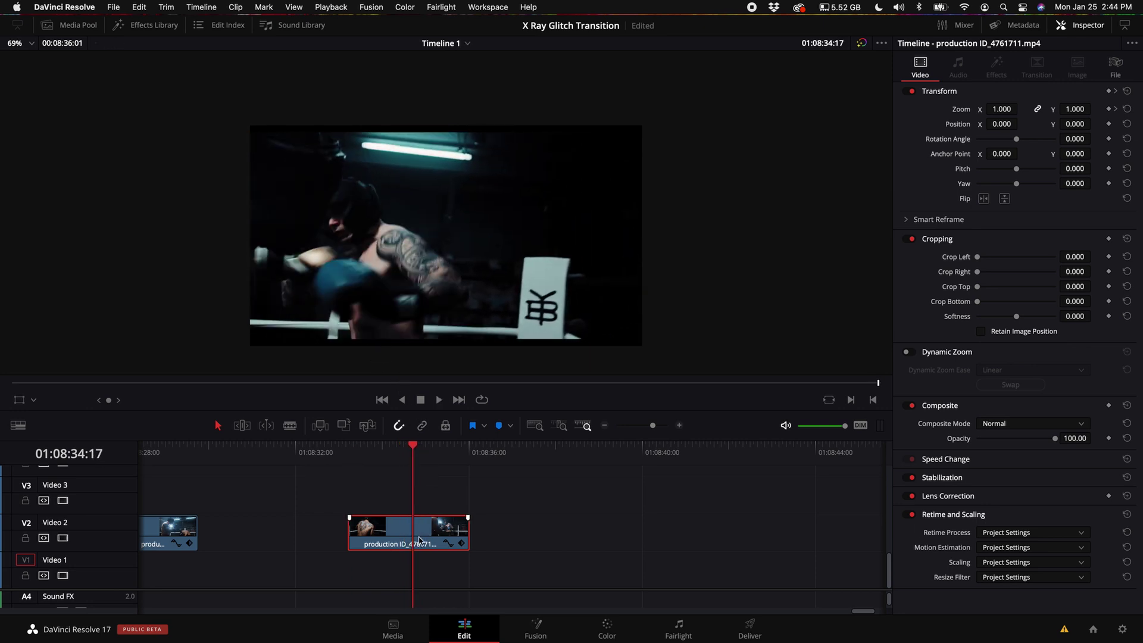
scroll(420, 541, "left", 3)
left_click(607, 631)
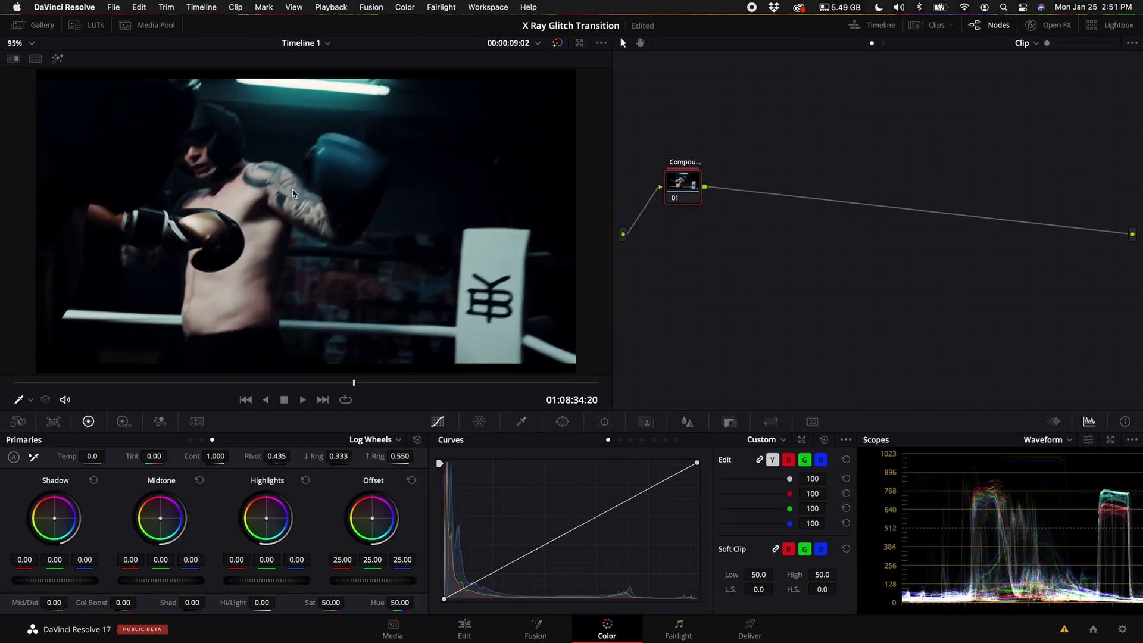
Add a serial node with a Magic Mask on the boxer, tracked through the clip.
scroll(300, 282, "down", 2)
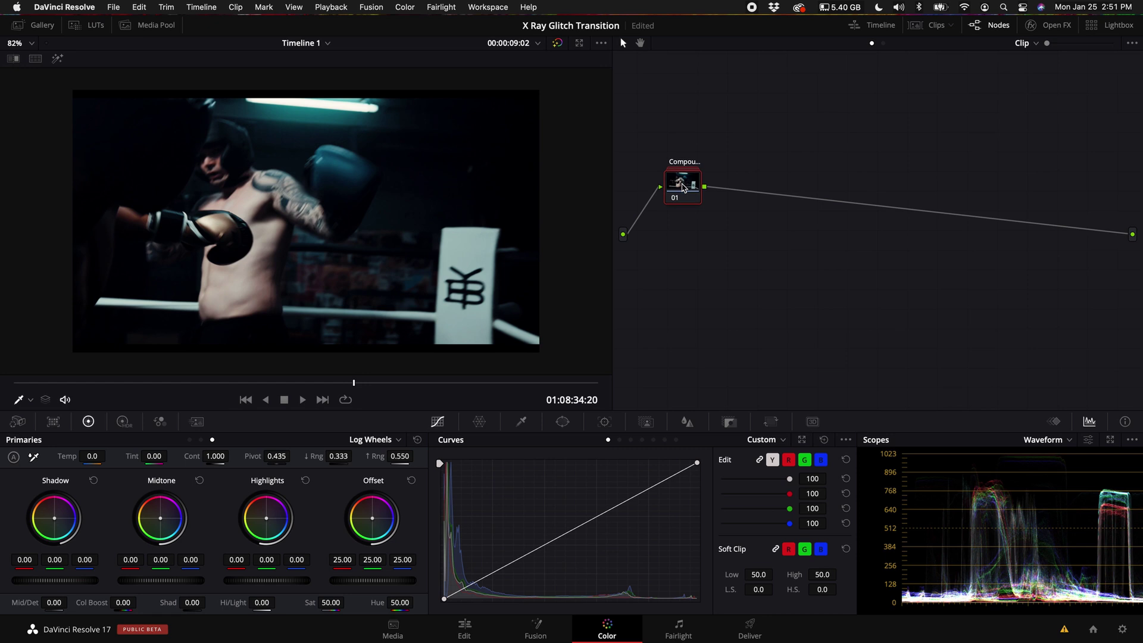
key("alt+s")
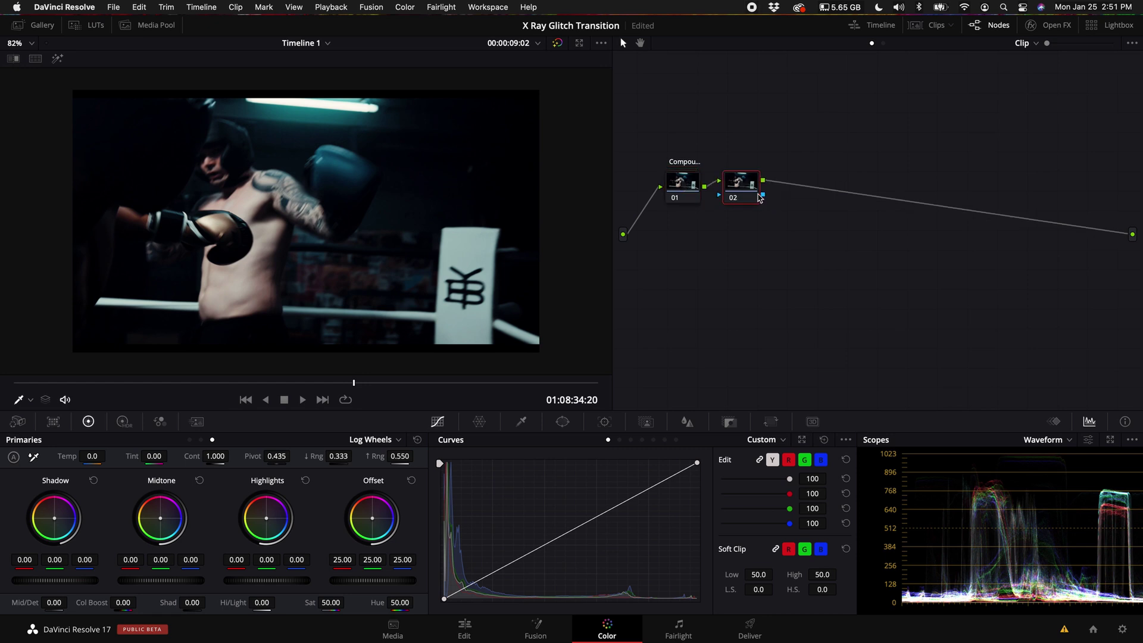
left_click(646, 421)
left_click_drag(353, 388, 338, 388)
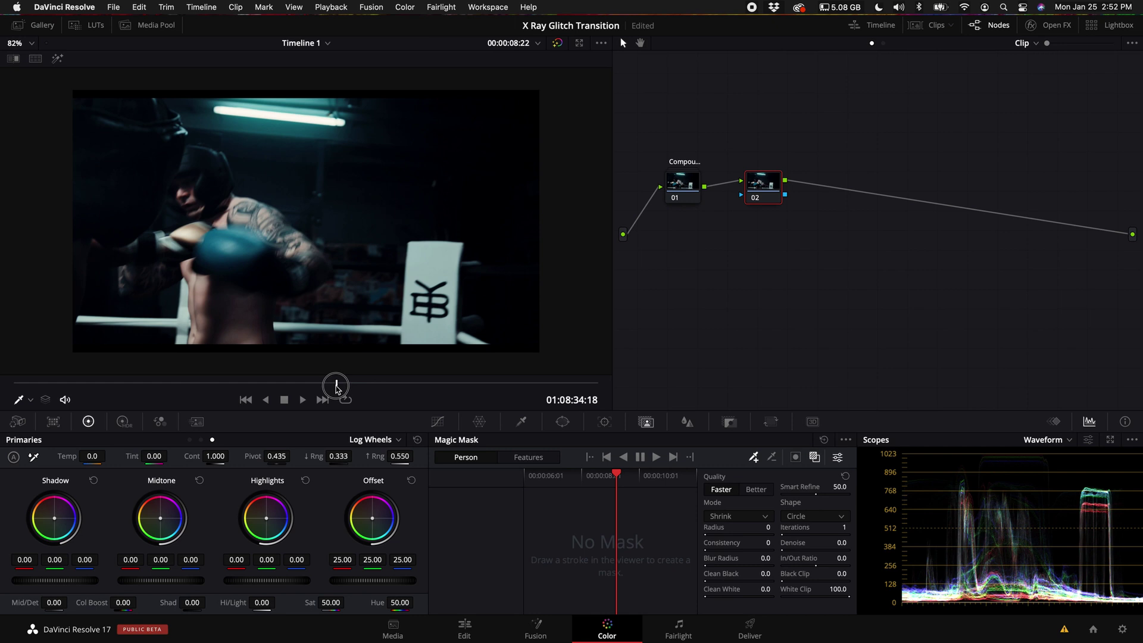
left_click_drag(237, 220, 250, 223)
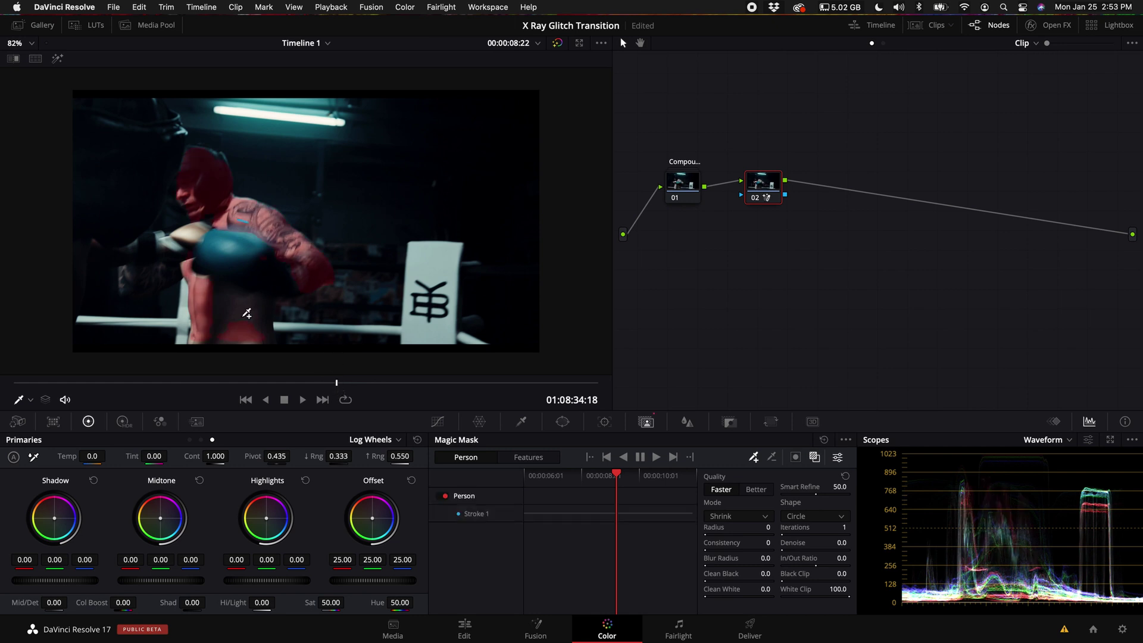
left_click_drag(233, 316, 233, 325)
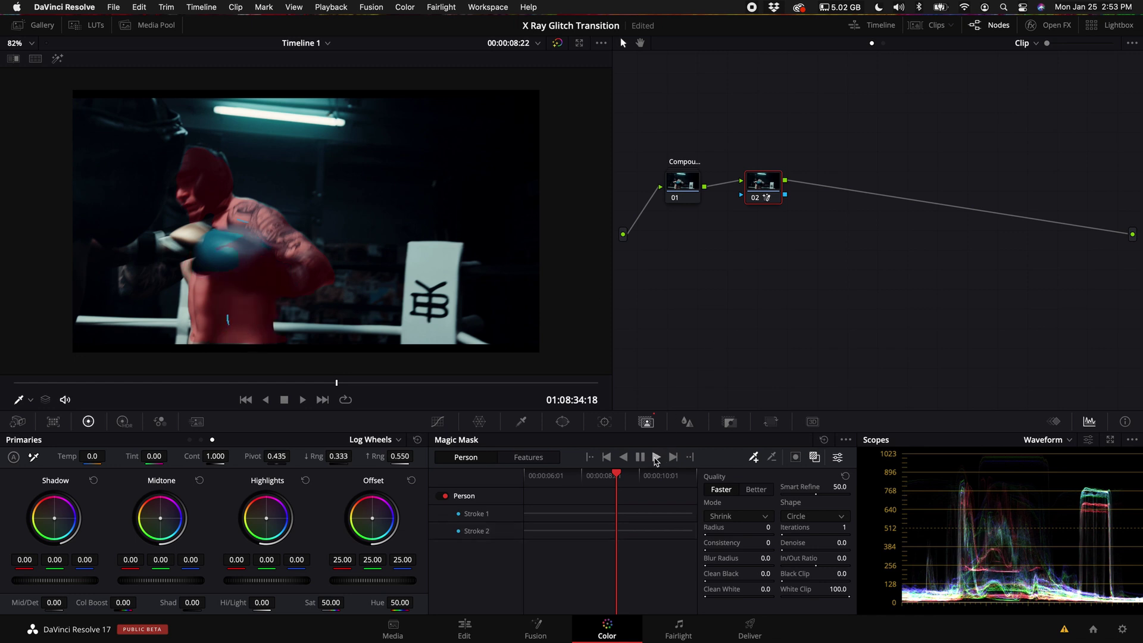
left_click(656, 458)
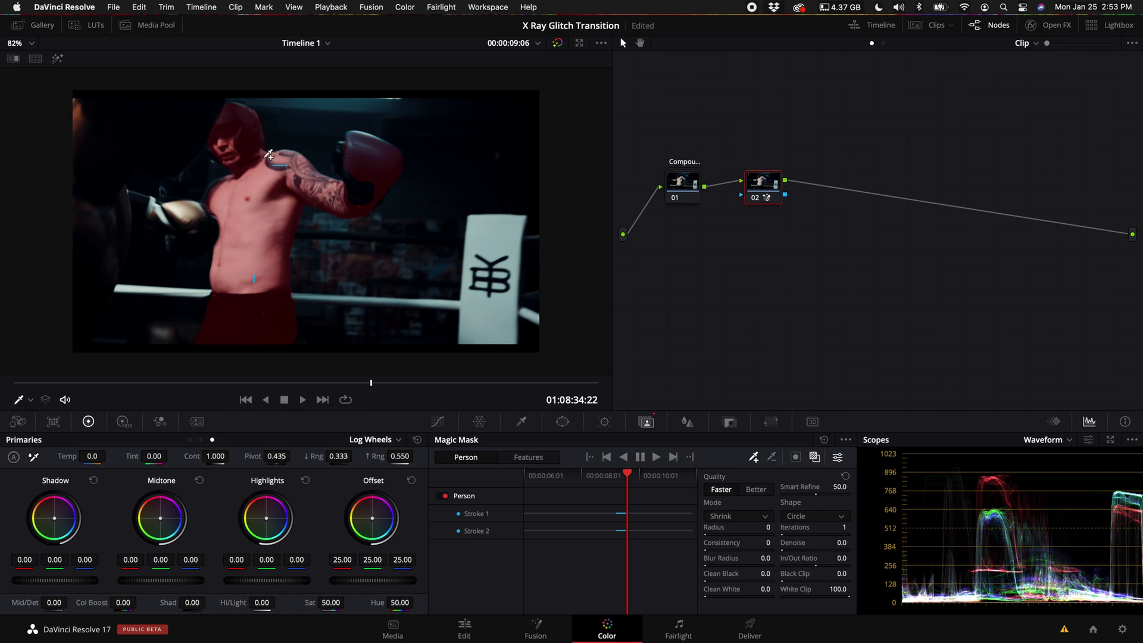
left_click(816, 459)
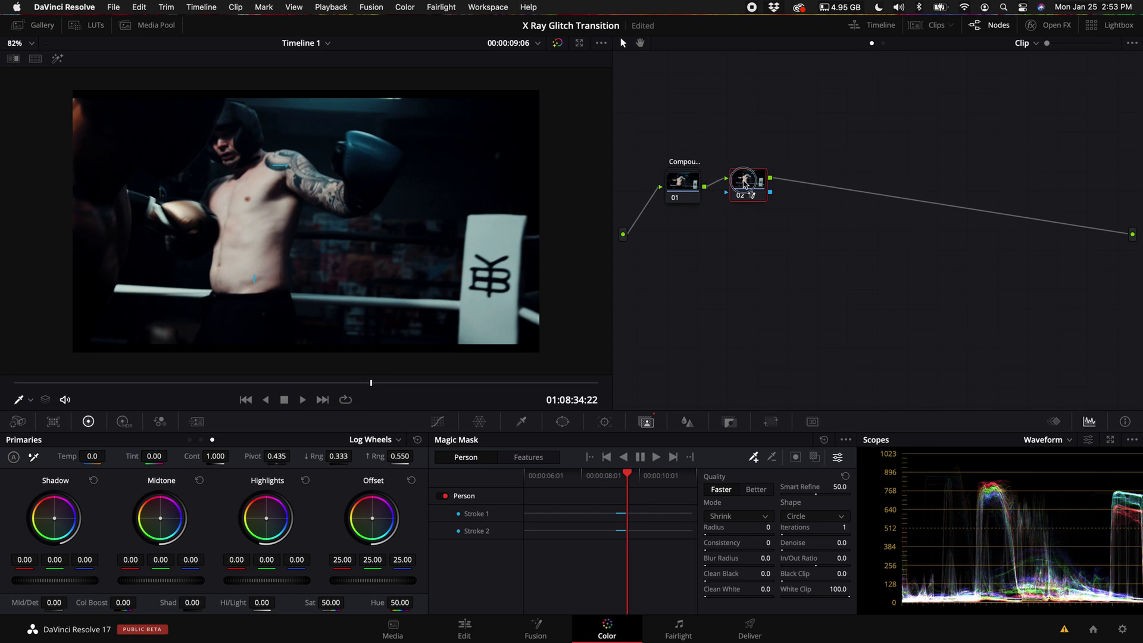
Apply the OpenFX Invert Color effect to grading node 02.
left_click(1057, 25)
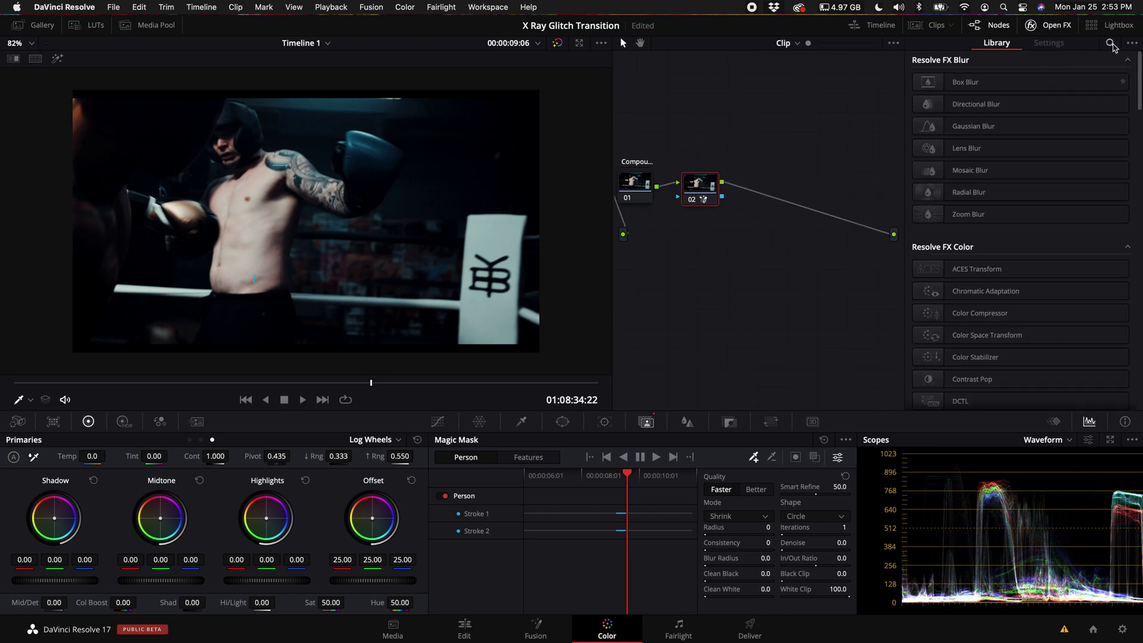
left_click(1111, 43)
type("invert")
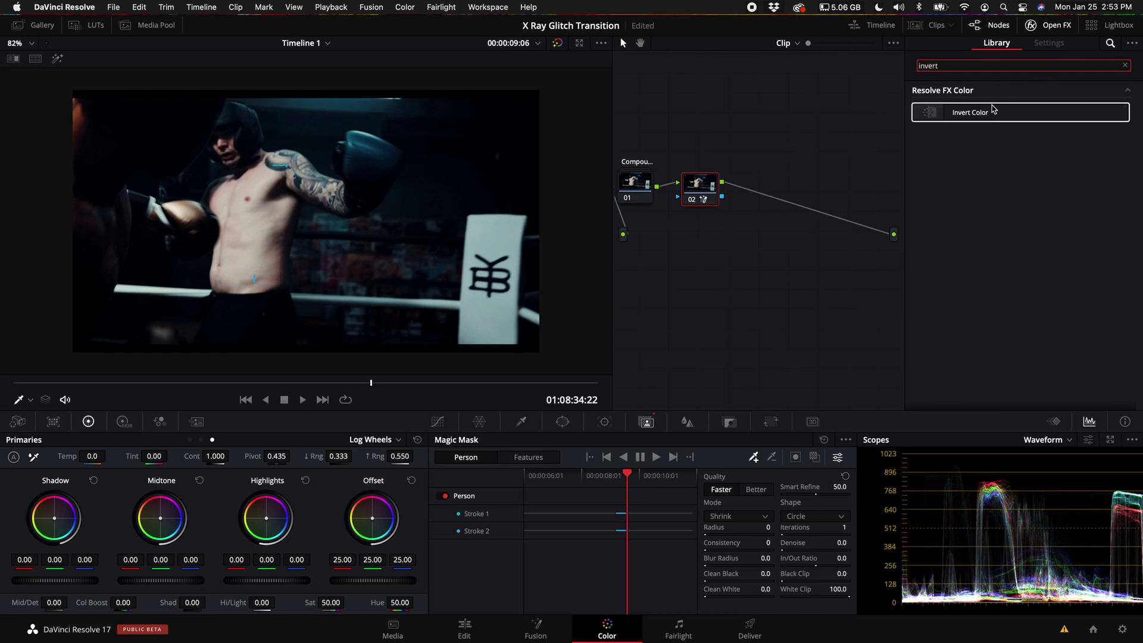
left_click_drag(993, 113, 704, 189)
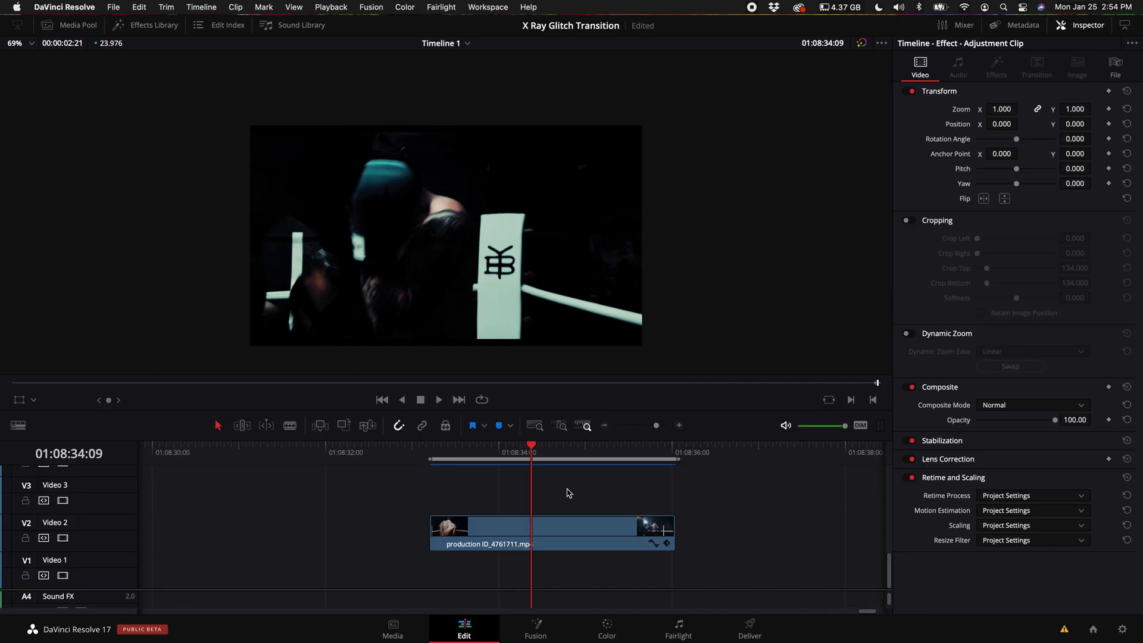
Copy the V2 boxing clip onto V3, trimmed to start near 01:08:34:18, and select it.
left_click_drag(529, 443, 553, 449)
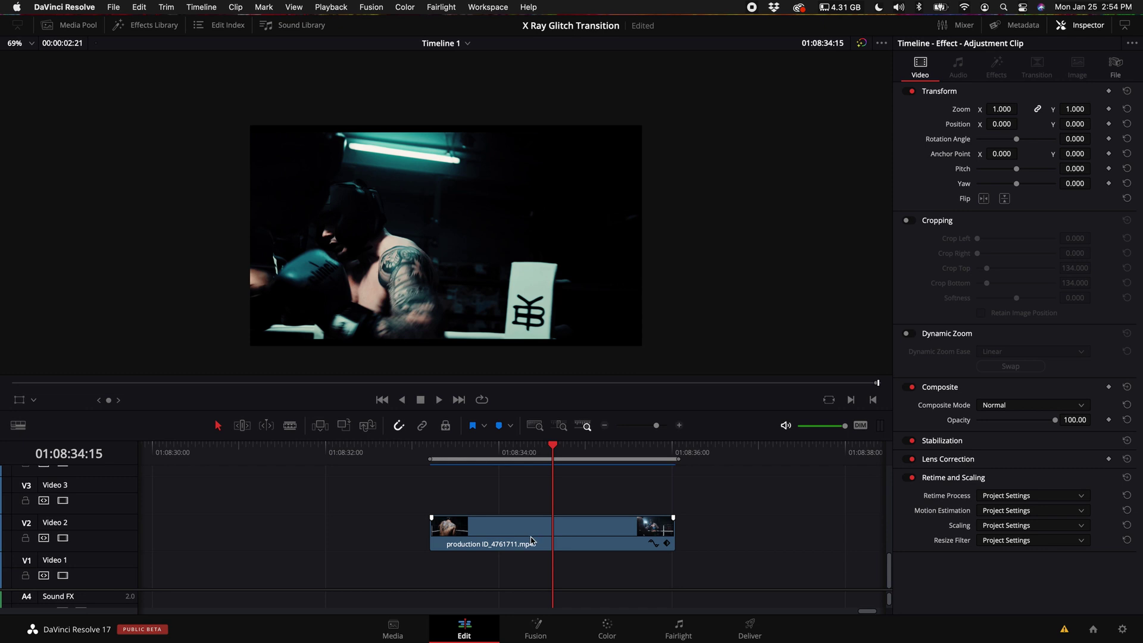
left_click_drag(532, 540, 531, 502)
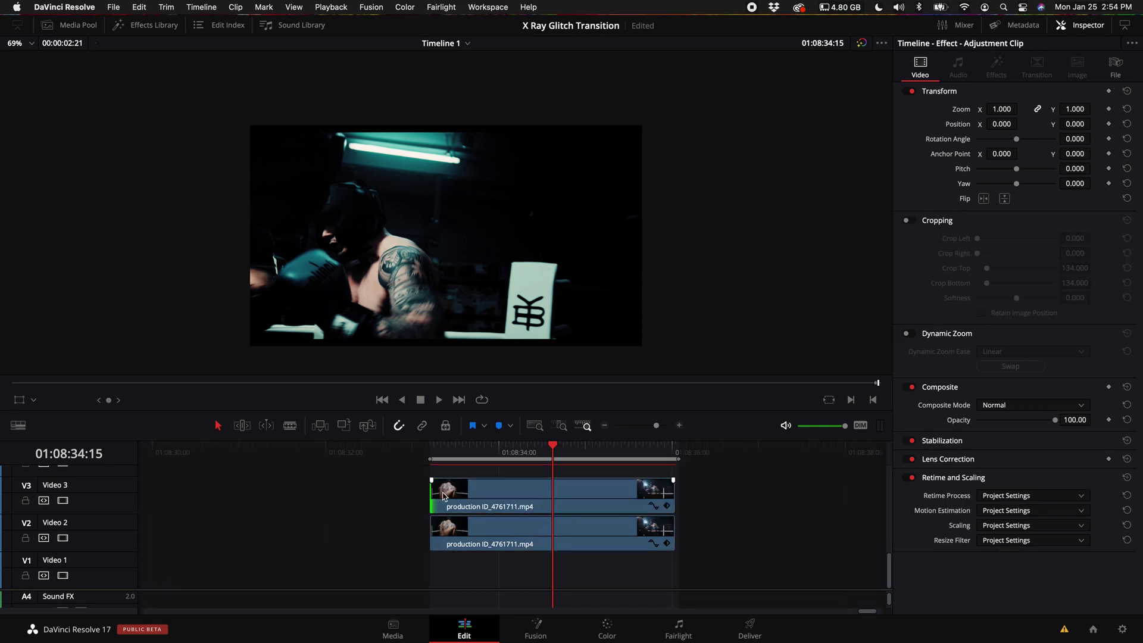
left_click_drag(435, 494, 571, 490)
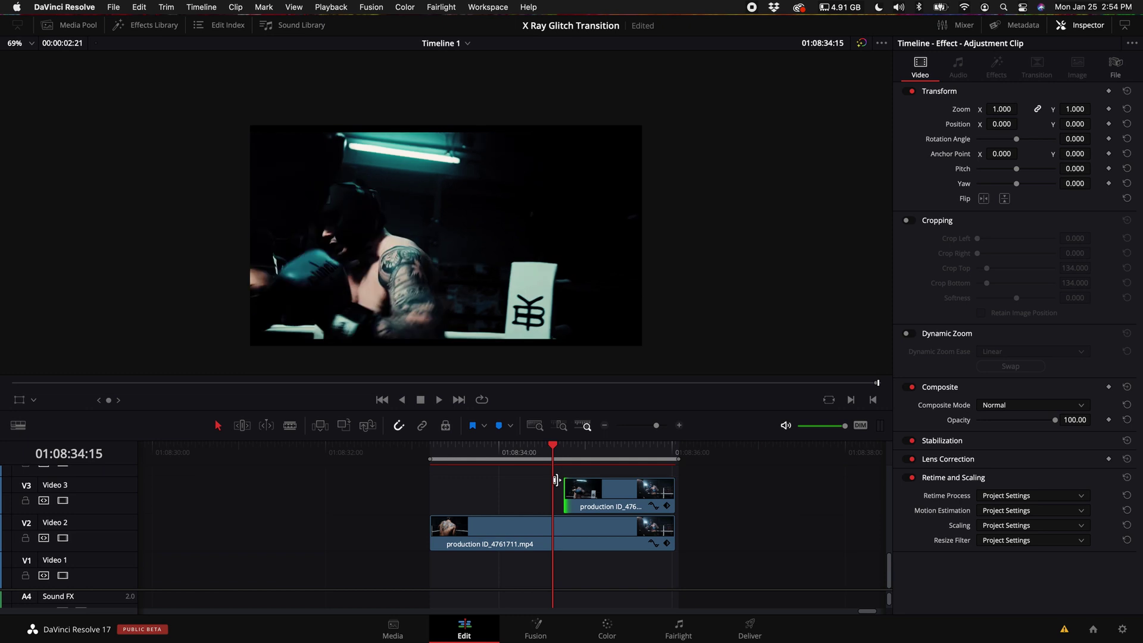
left_click(604, 505)
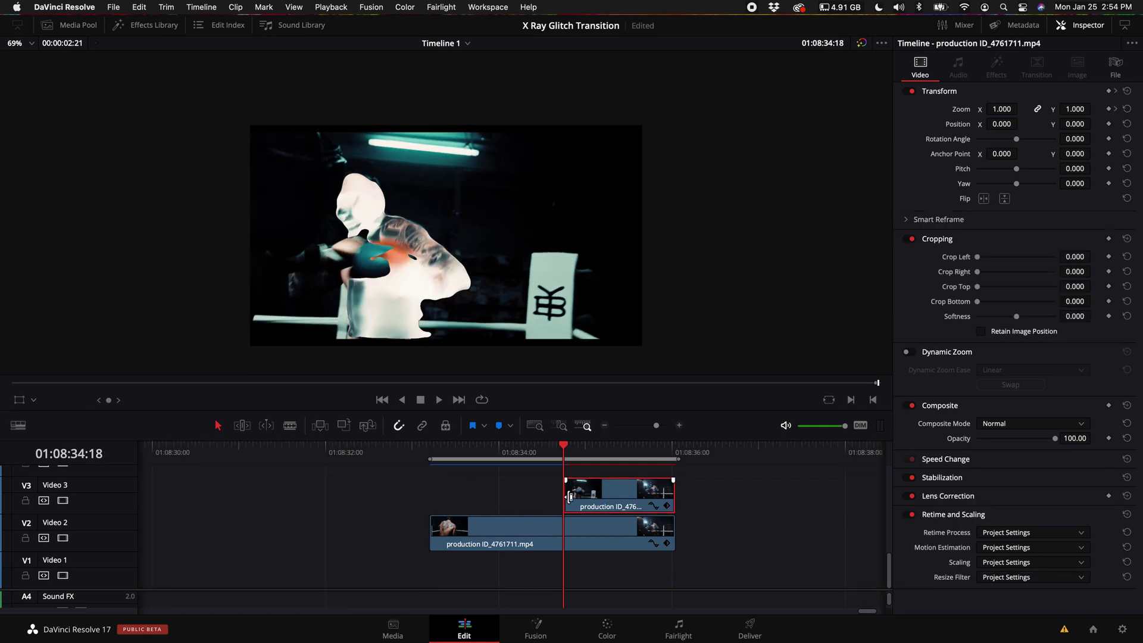
Drag Digital Glitch from the Effects Library onto the upper V3 boxing clip.
left_click(166, 31)
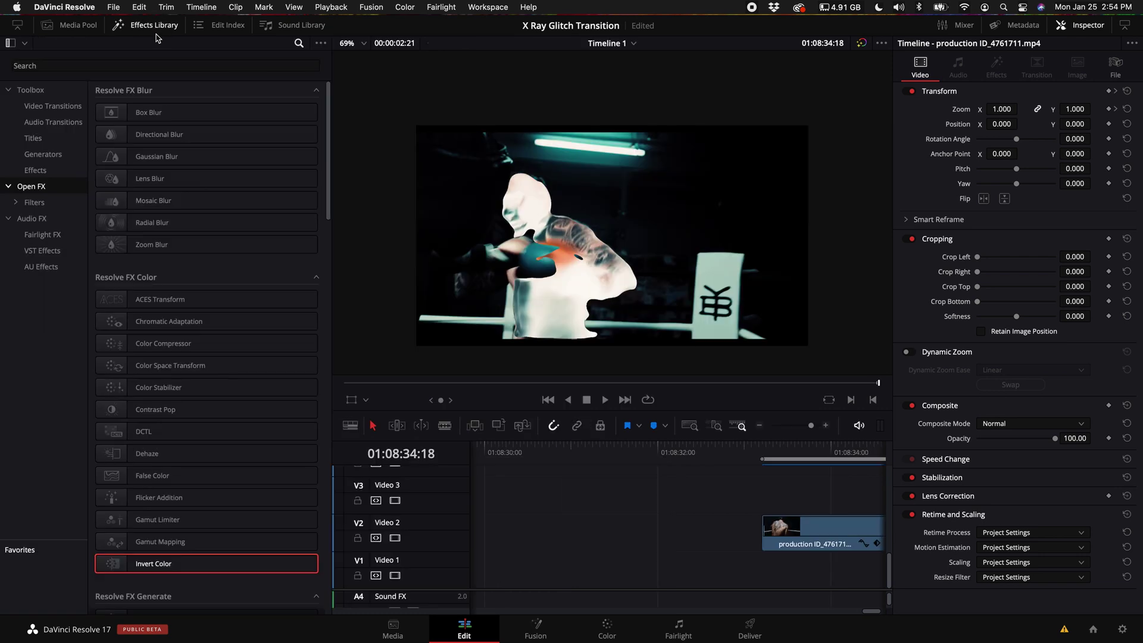
left_click(36, 171)
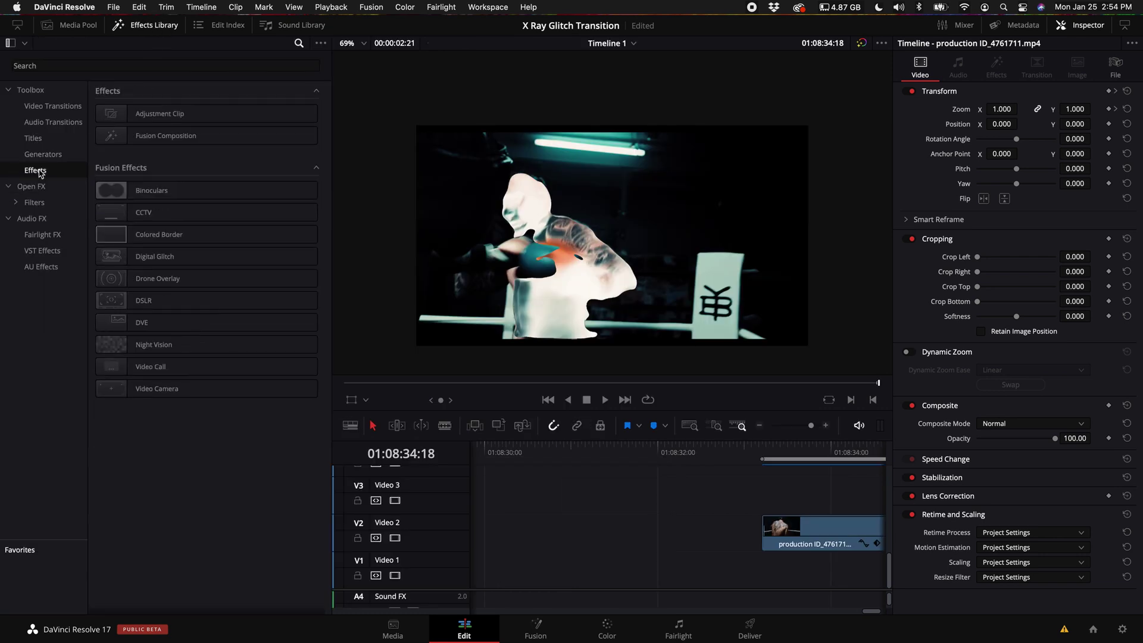
left_click(158, 258)
left_click_drag(158, 257, 737, 495)
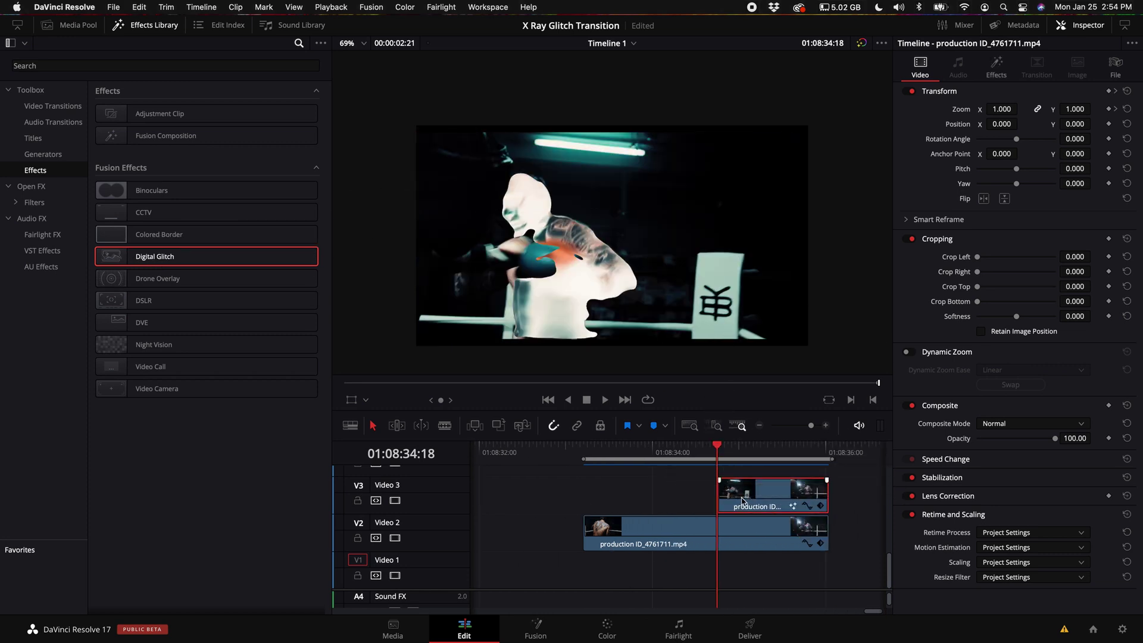
scroll(700, 495, "right", 3)
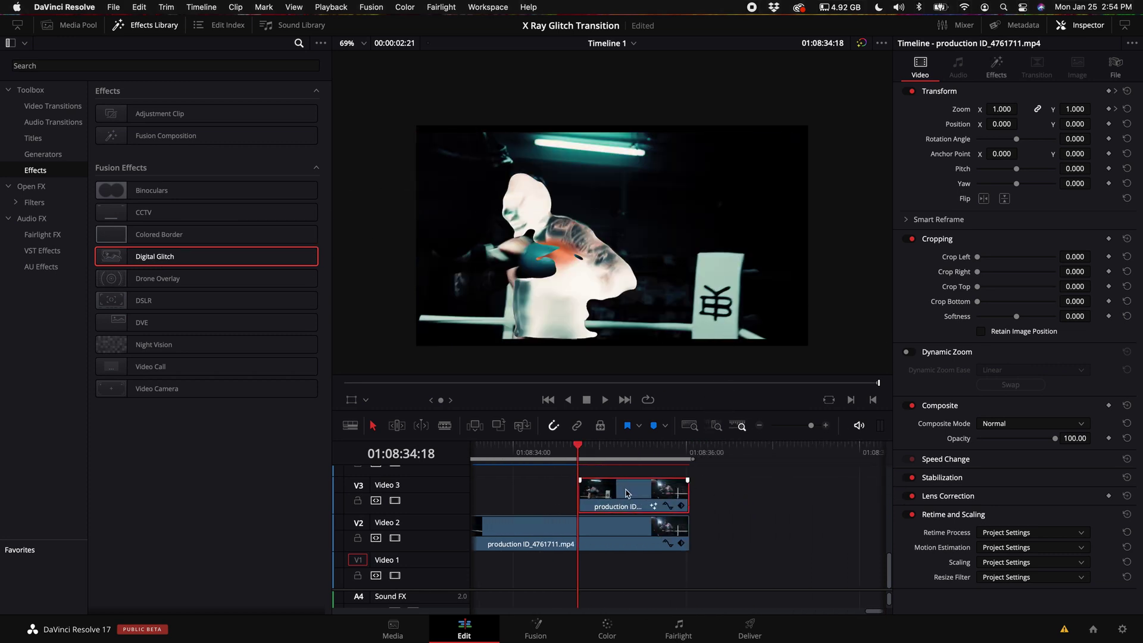
left_click(148, 25)
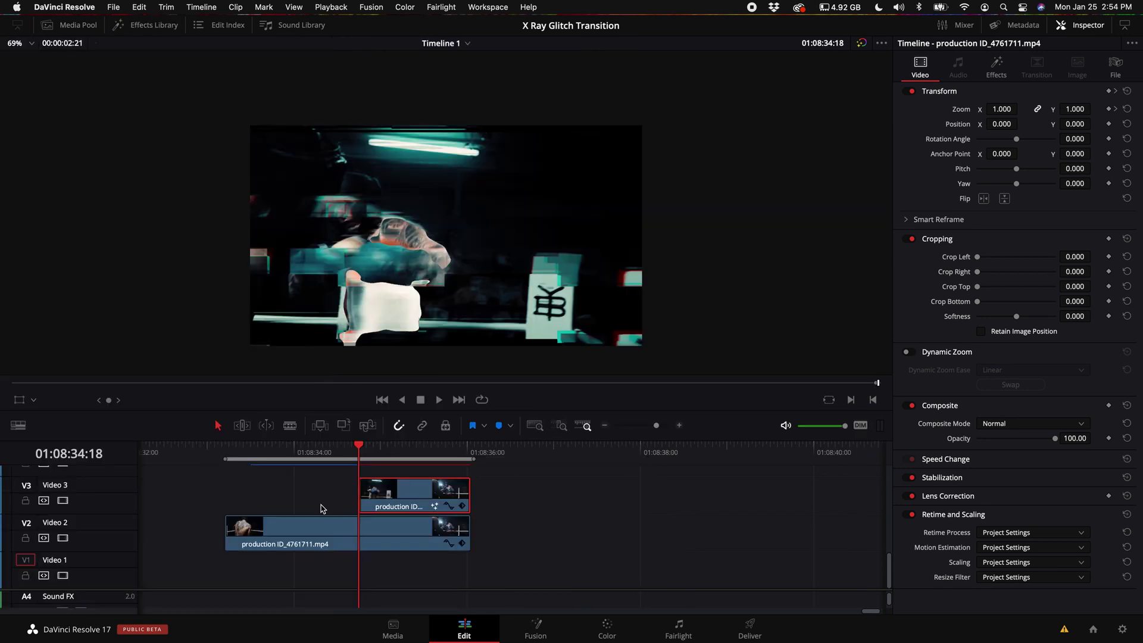
scroll(476, 457, "left", 2)
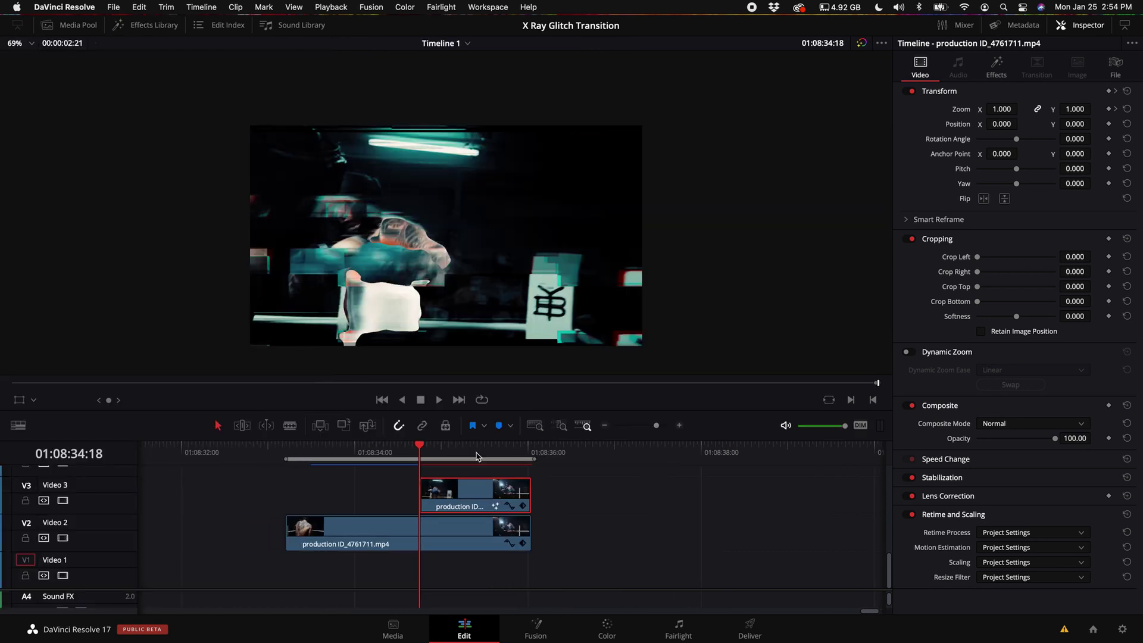
Lower the V3 clip's Glitch Chroma Scale to -1.25 and play back the red-cyan glitch.
left_click(996, 67)
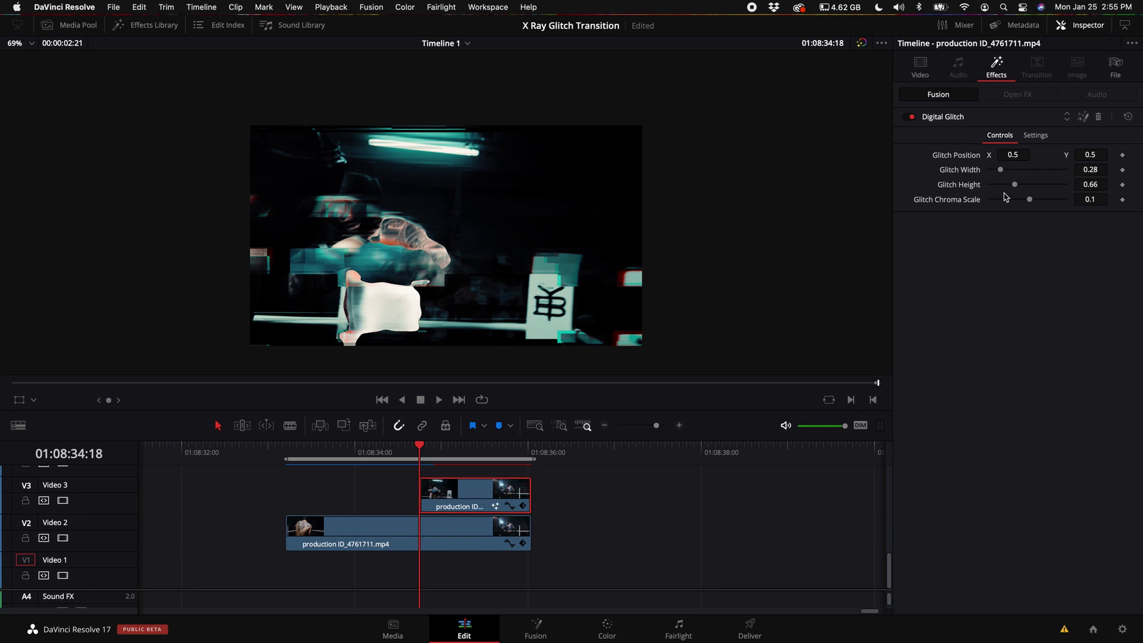
left_click_drag(1030, 200, 1006, 205)
scroll(595, 495, "up", 2)
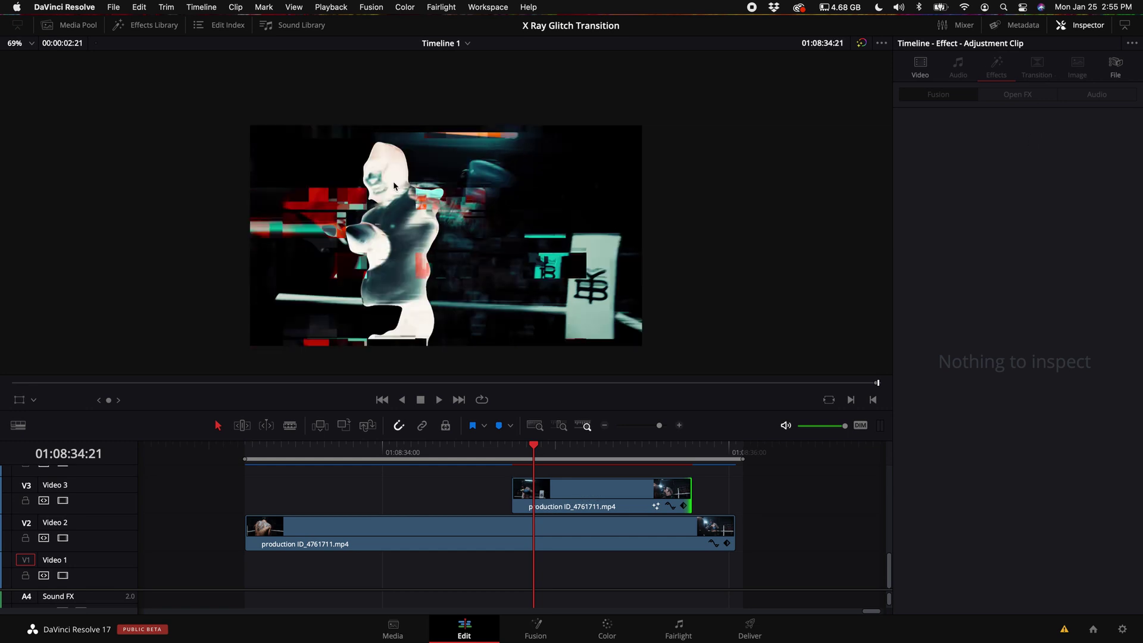
scroll(357, 251, "up", 3)
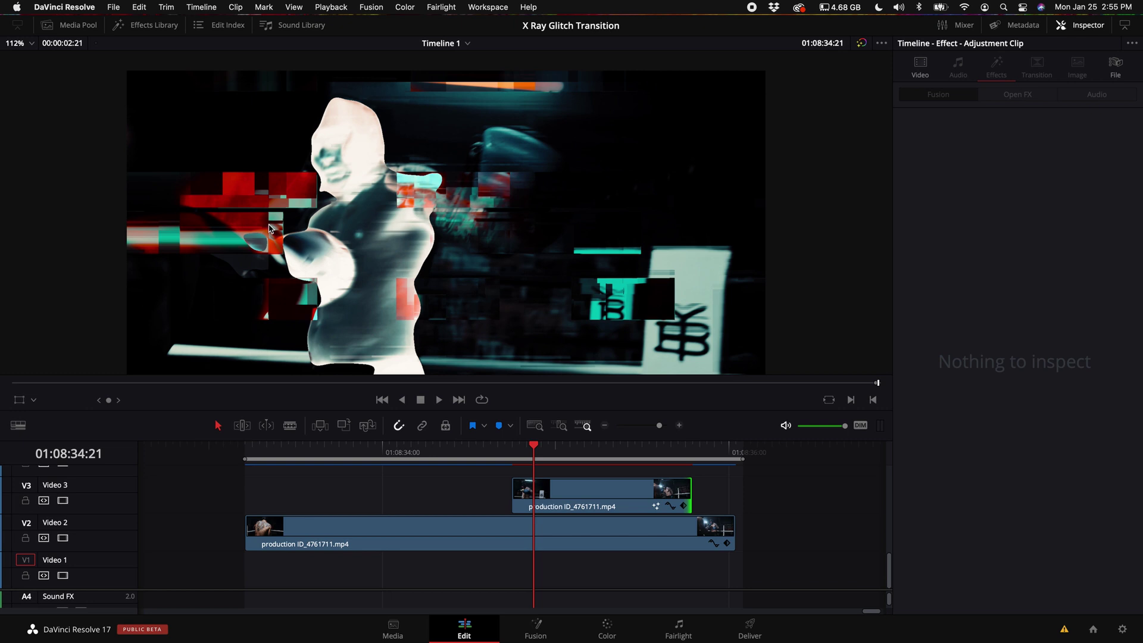
scroll(270, 228, "down", 3)
key("space")
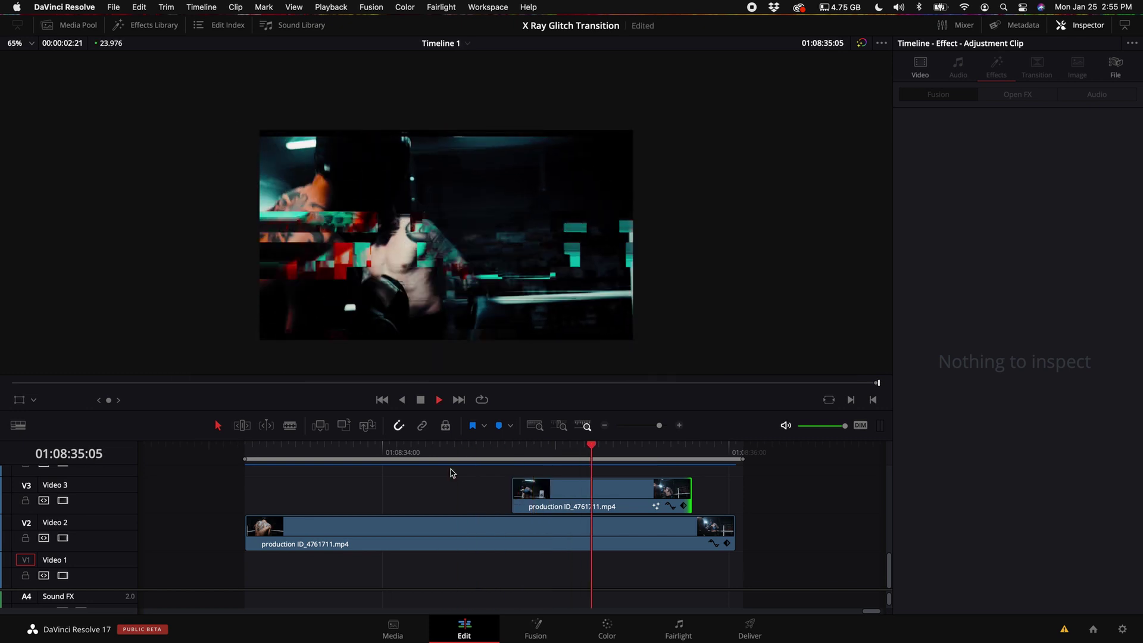
Replay the glitch transition from just before the cut.
key("space")
left_click(520, 463)
key("space")
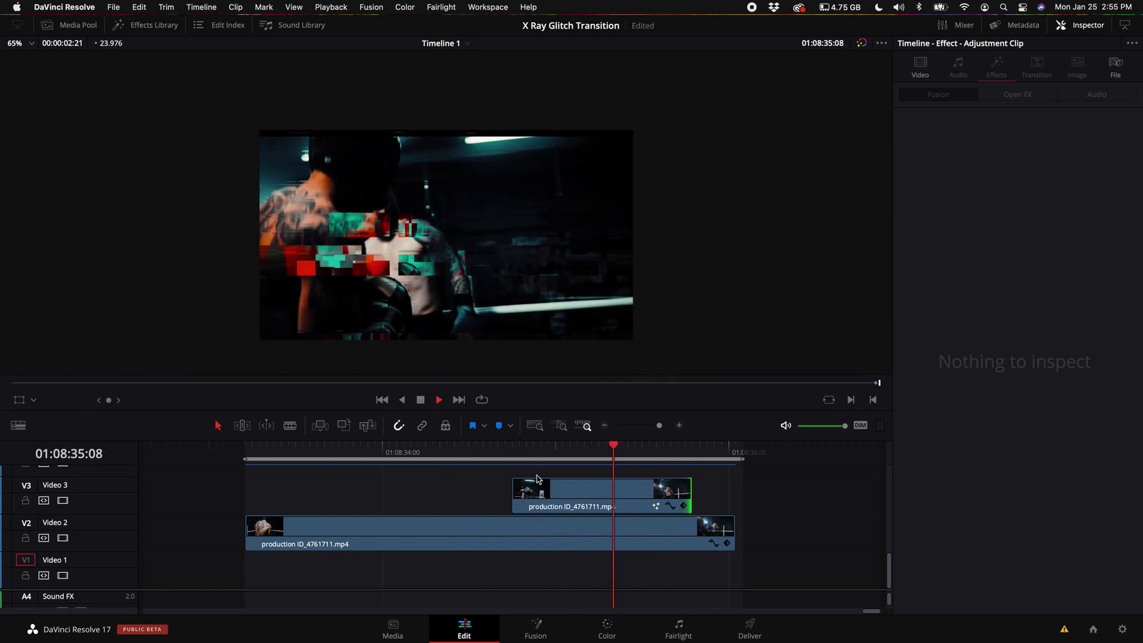
key("space")
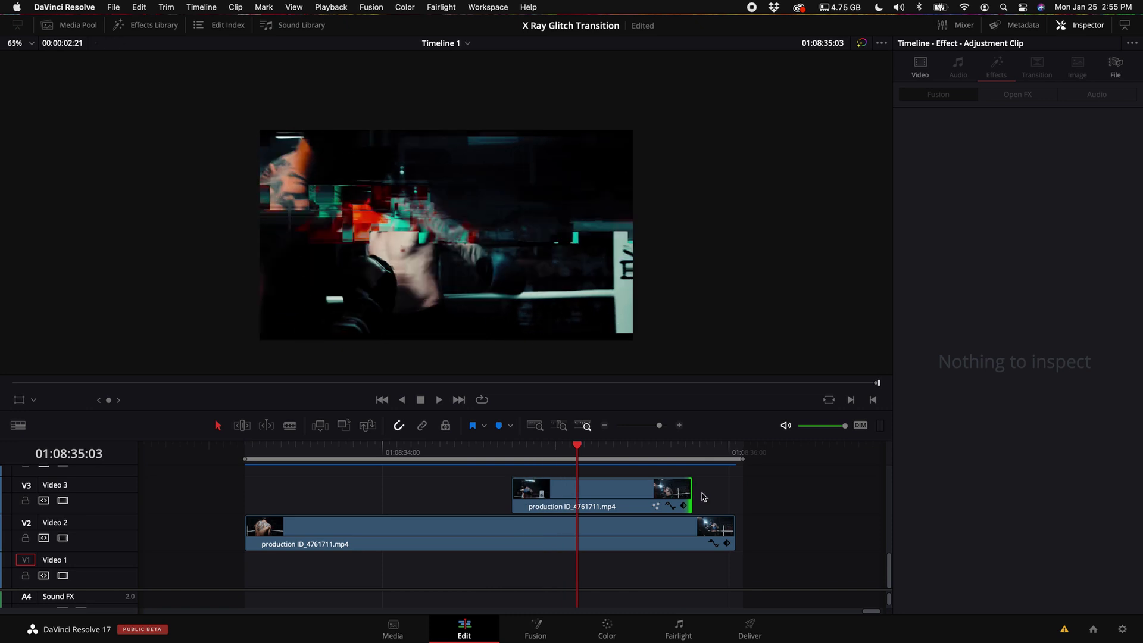
Shorten the V3 clip's end and raise its Glitch Height to 5.0.
left_click_drag(691, 497, 583, 481)
left_click(564, 494)
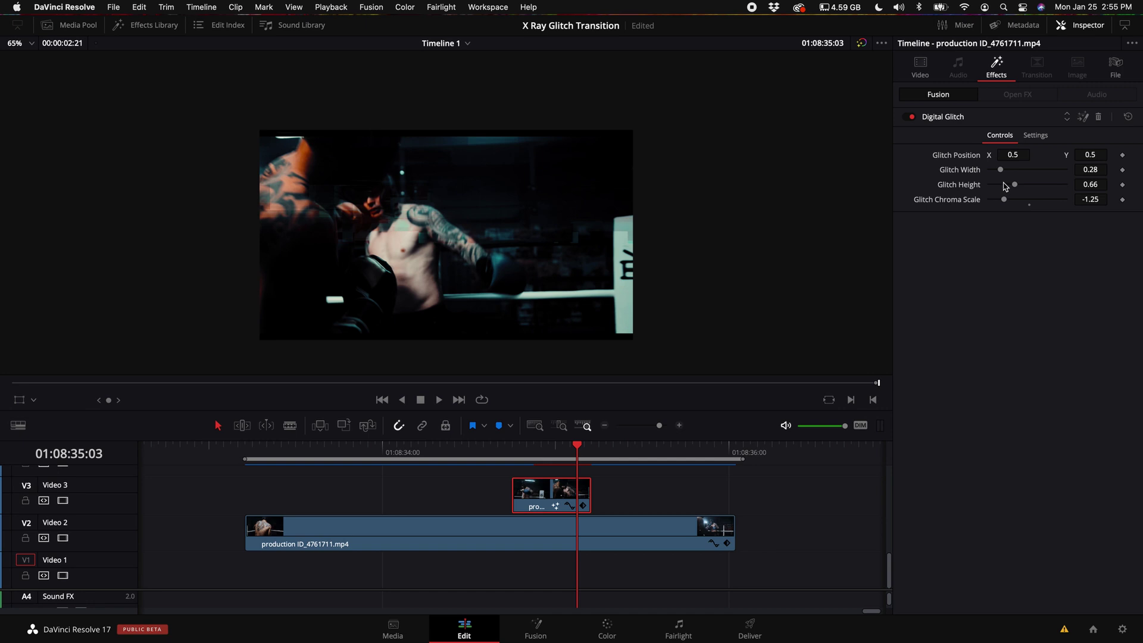
left_click_drag(1015, 185, 1075, 190)
Review the stronger glitch, zoom the timeline out, and copy the next V2 boxing clip onto V3.
left_click(422, 452)
key("space")
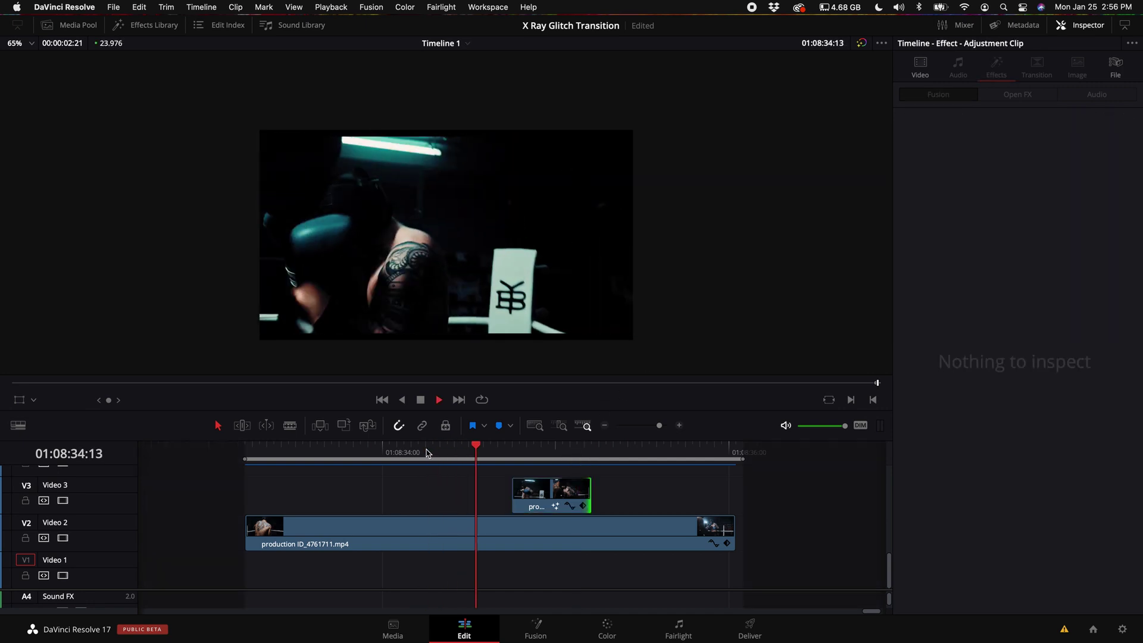
left_click(426, 453)
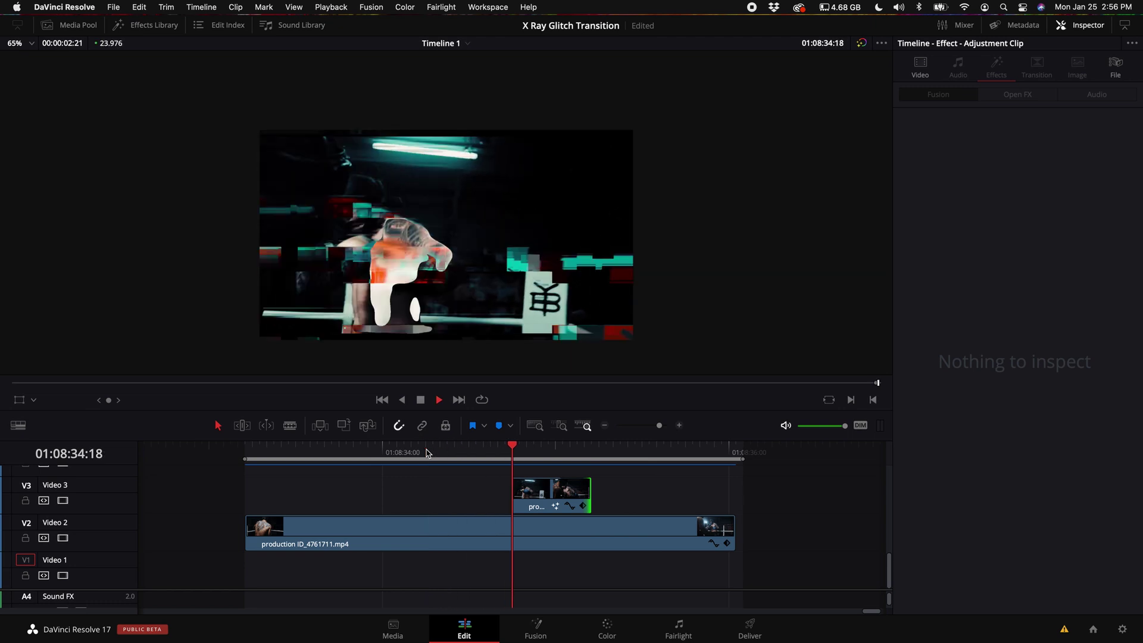
key("space")
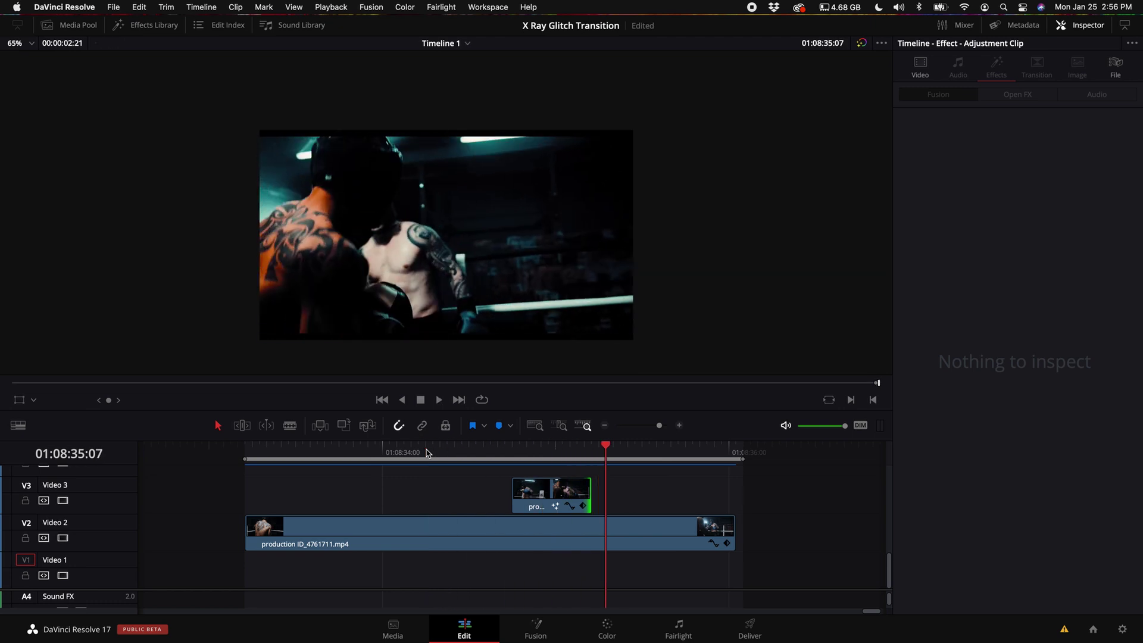
left_click(426, 452)
key("space")
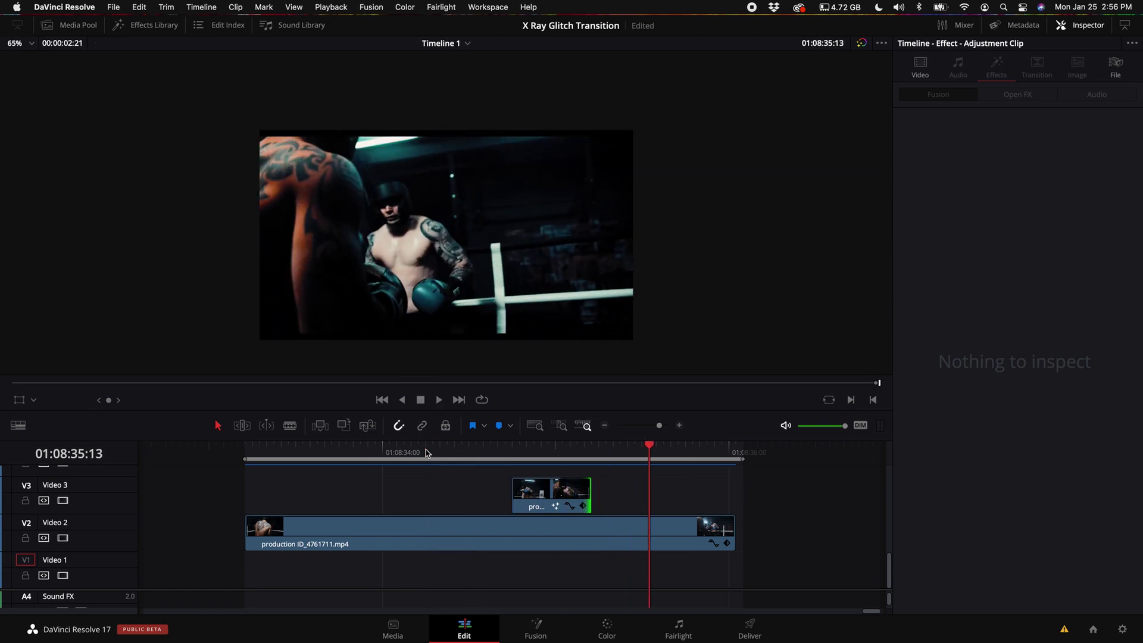
left_click(605, 426)
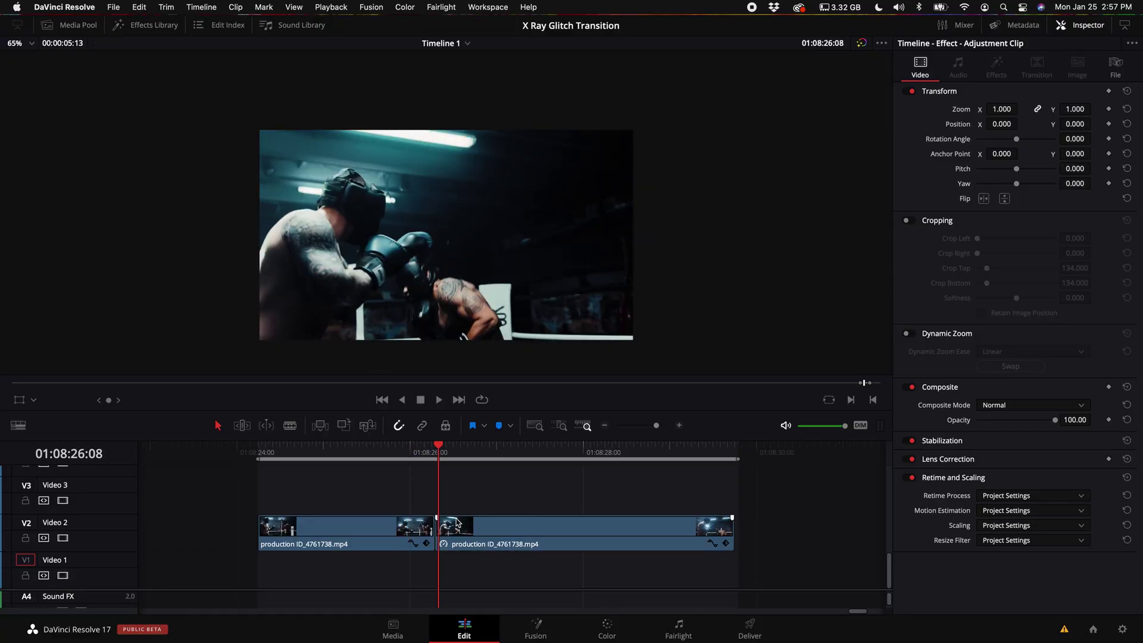
left_click(457, 530)
left_click_drag(503, 535, 451, 476)
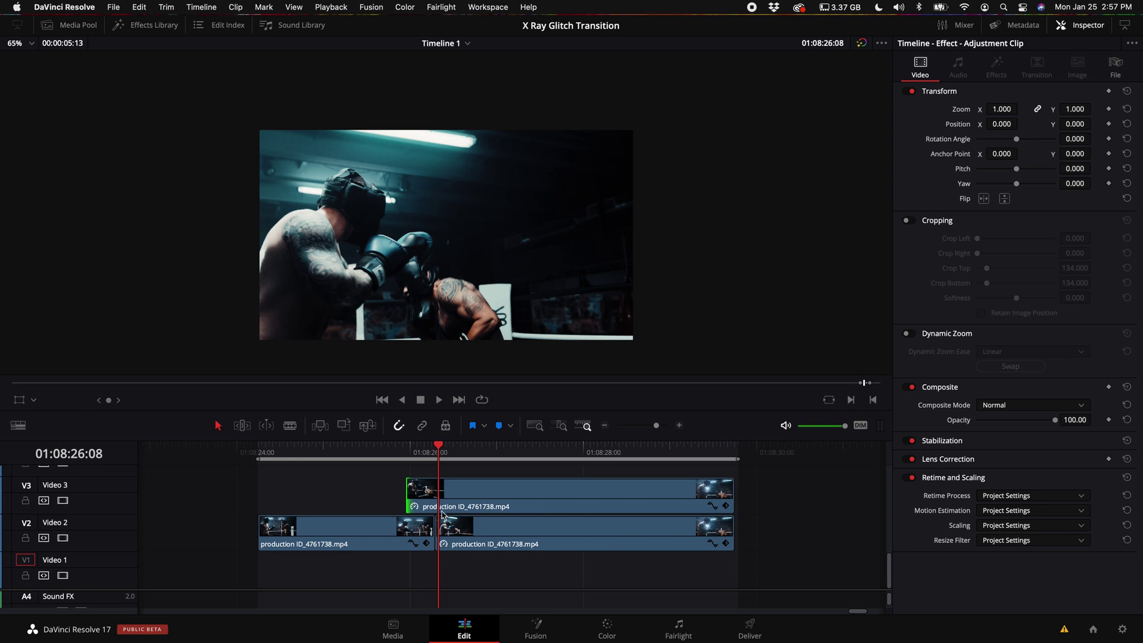
Split the V3 copy just after its start and delete the longer remainder.
left_click_drag(466, 500, 458, 495)
left_click(460, 494)
left_click_drag(465, 493, 470, 493)
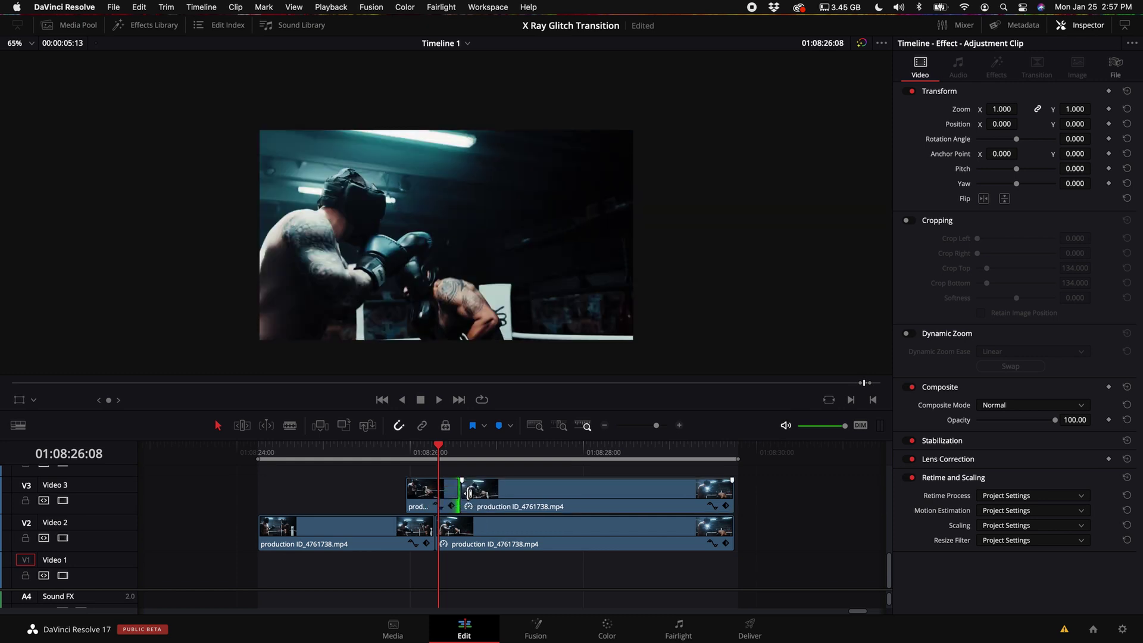
left_click(495, 494)
key("BackSpace")
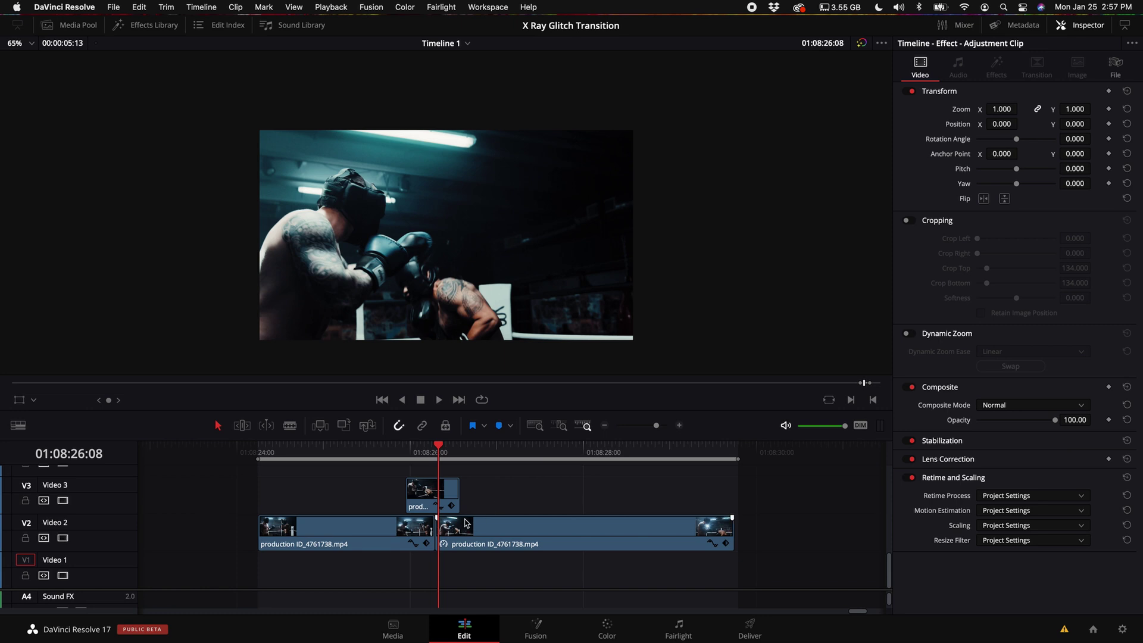
Trim the V2 cut to match, then select the short V3 clip and the V2 piece beneath.
left_click(430, 528)
mouse_move(429, 529)
left_mouse_down()
mouse_move(460, 529)
mouse_move(408, 534)
mouse_move(419, 536)
left_mouse_up()
left_click(425, 496)
left_click(426, 498)
left_click(428, 540, "super")
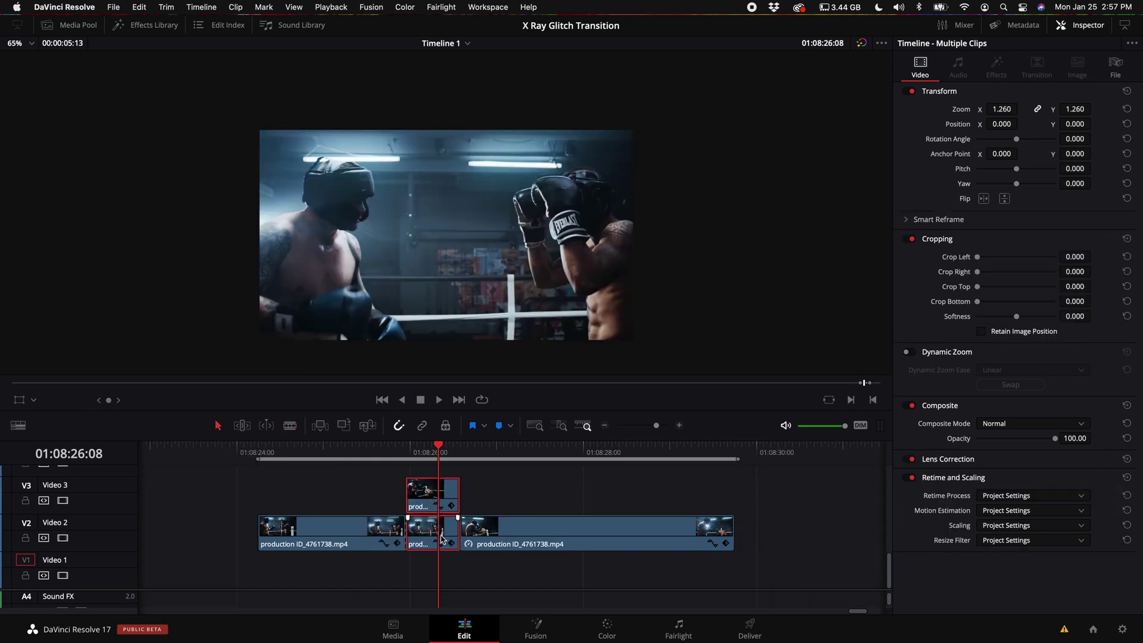
Combine the selected V3 and V2 clips into a Fusion clip and bring it into Fusion.
right_click(444, 497)
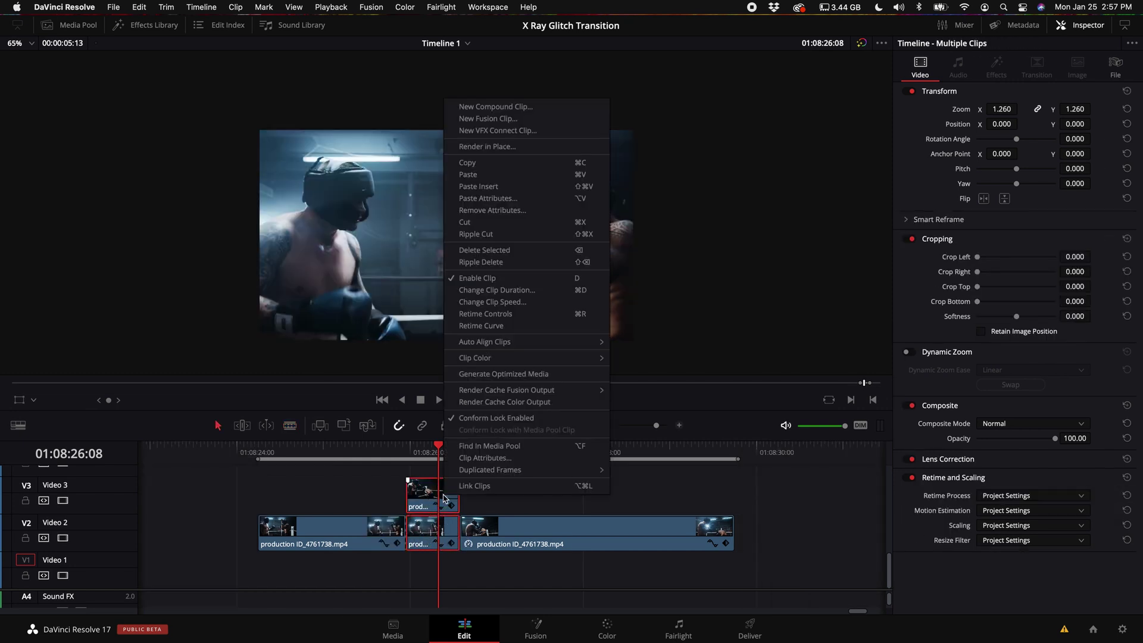
left_click(534, 123)
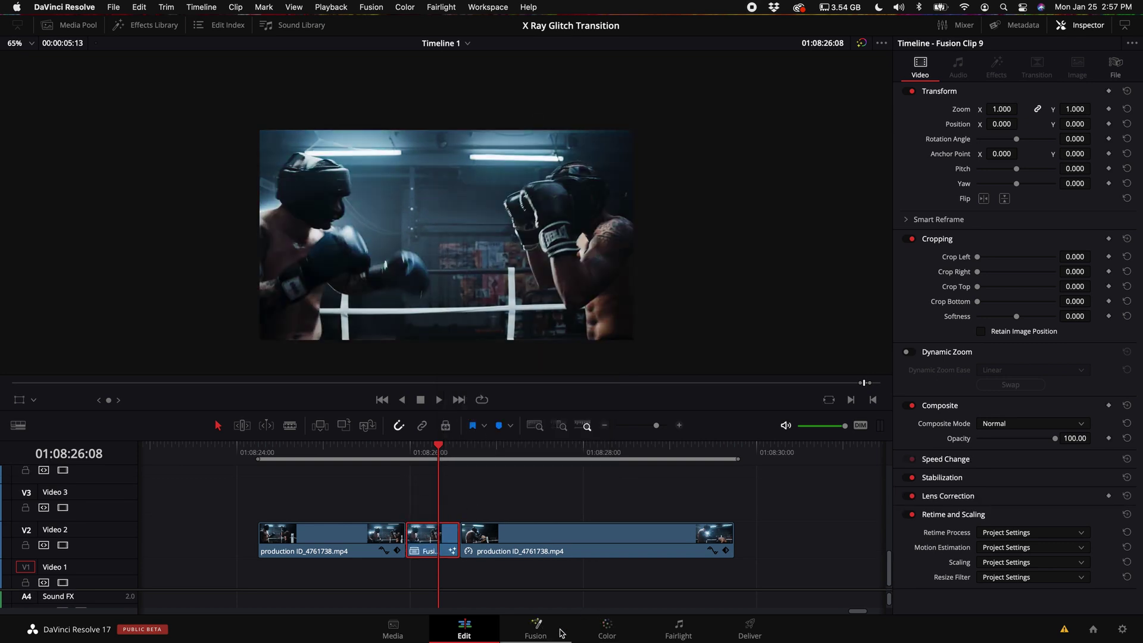
left_click(536, 628)
Insert an Invert Color node after MediaIn2, rearranging the nodes to make room.
left_click_drag(159, 491, 203, 492)
left_click(124, 491)
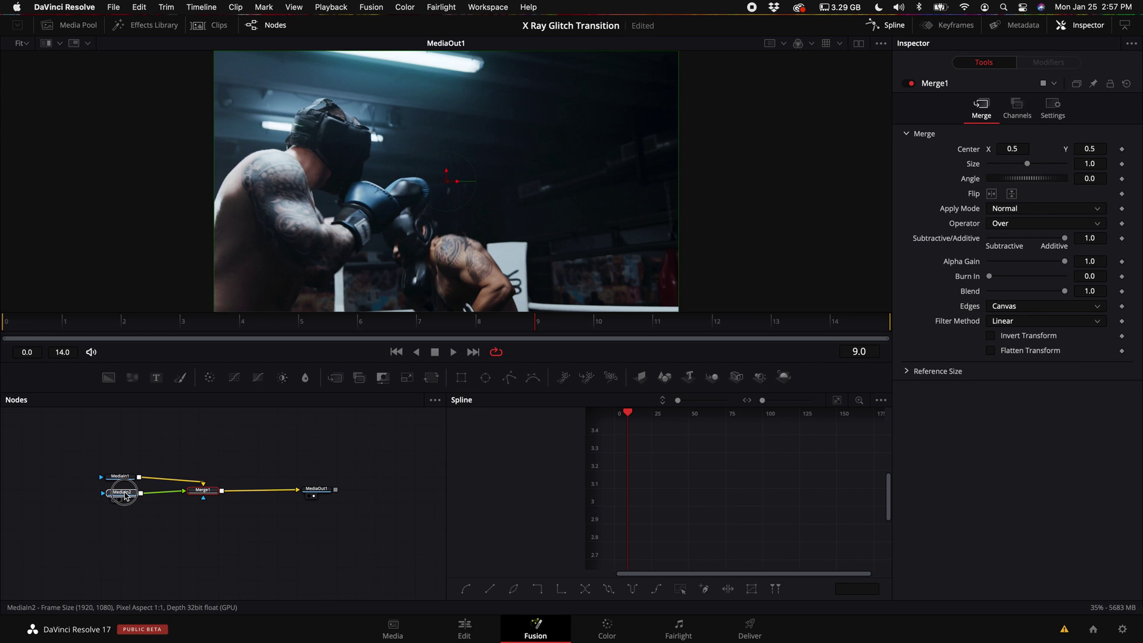
scroll(131, 491, "up", 3)
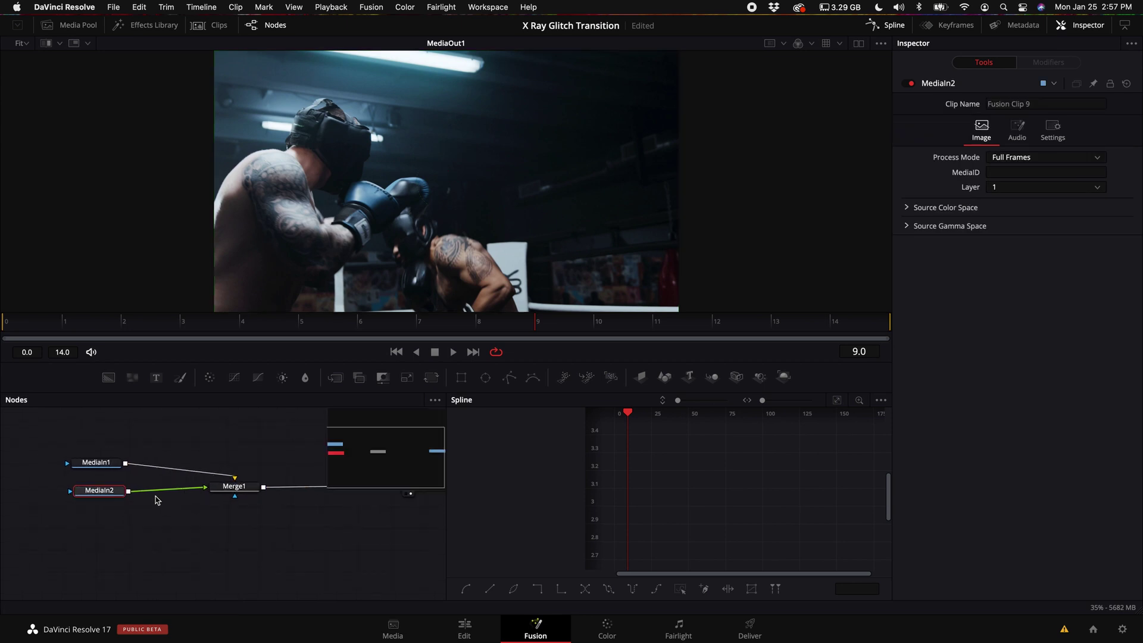
left_click(894, 25)
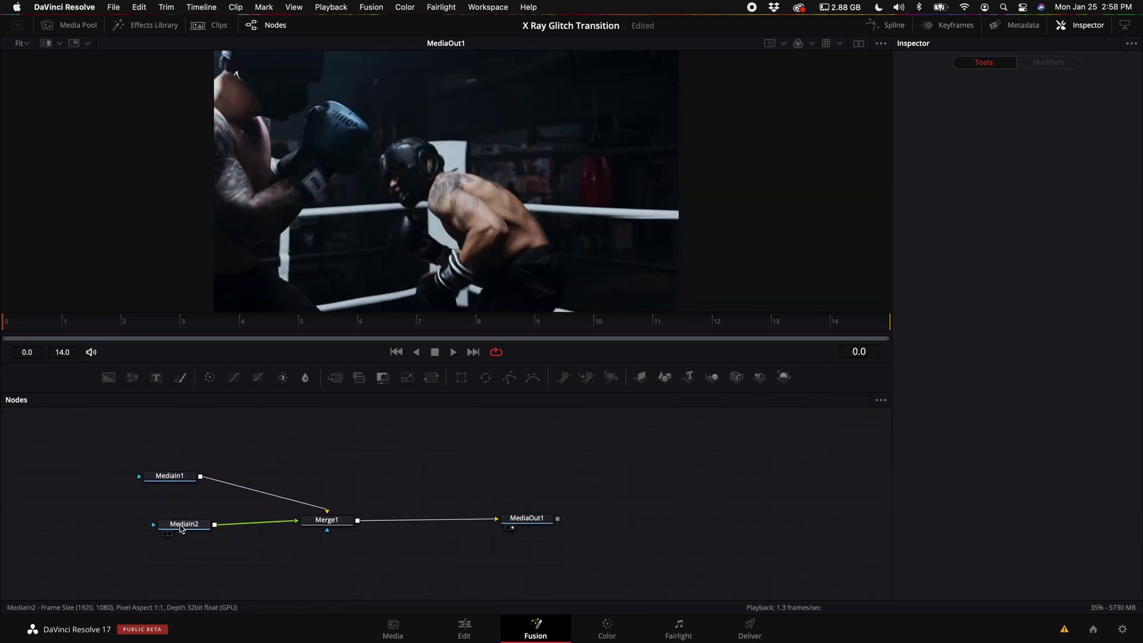
left_click(182, 527)
key("shift+space")
type("inv")
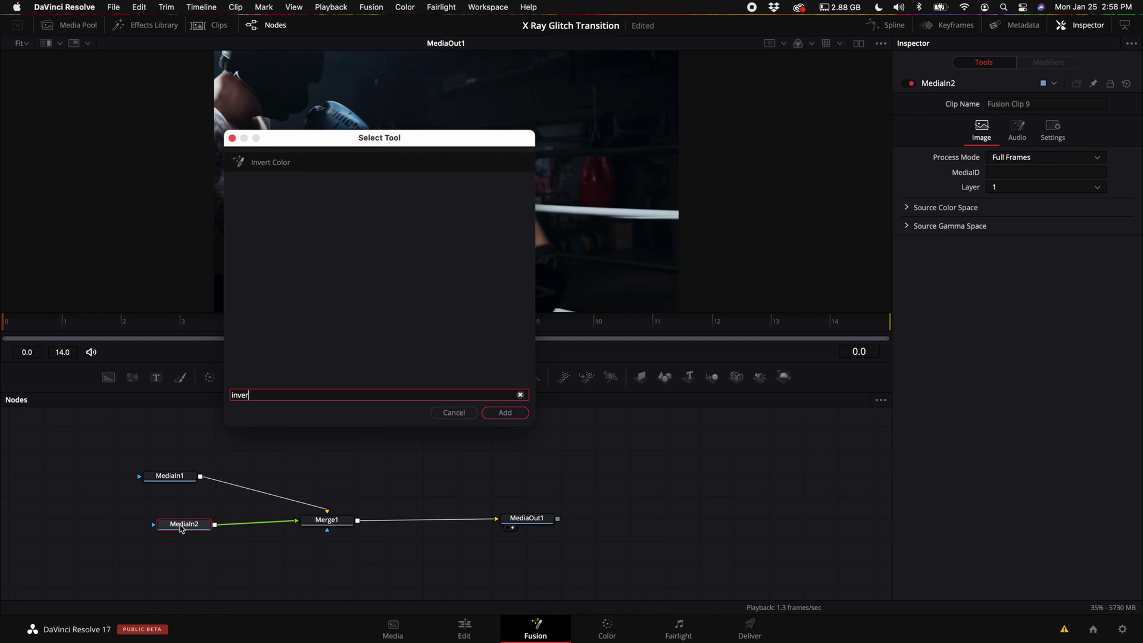
type("er")
key("Return")
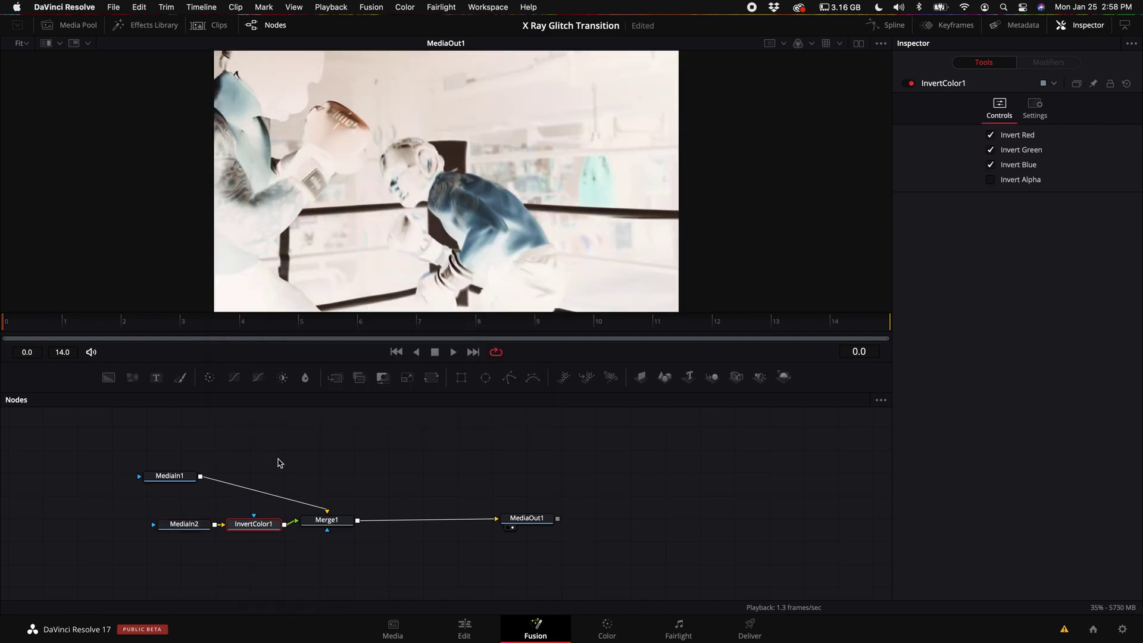
left_click_drag(185, 525, 143, 524)
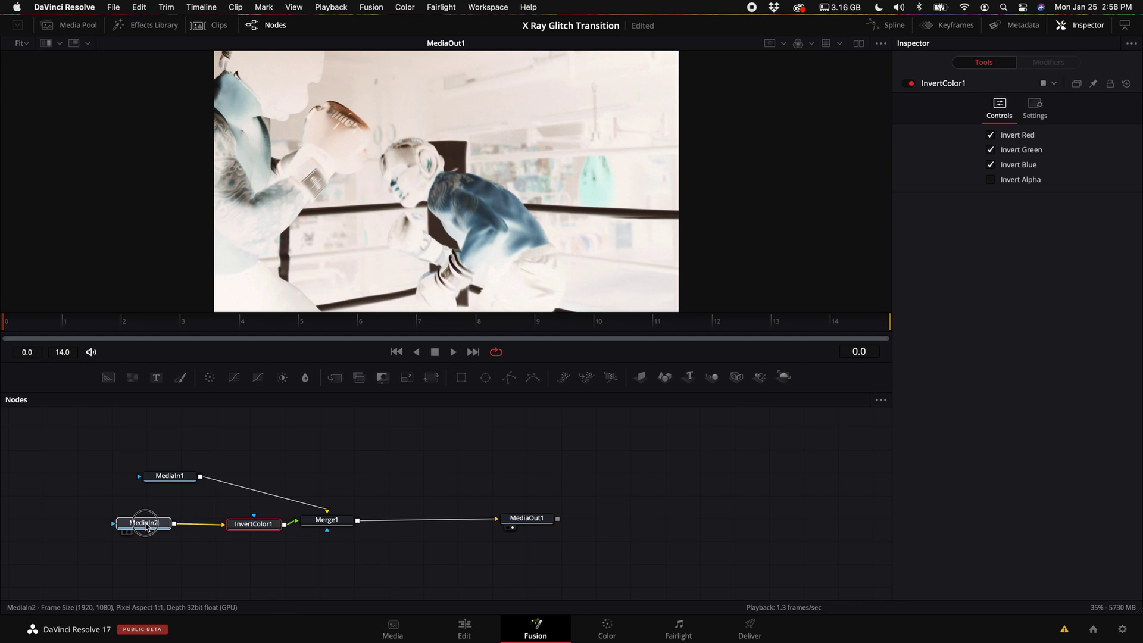
Add a Polygon mask wired to InvertColor1 and draw a closed diagonal strip shape.
left_click(510, 383)
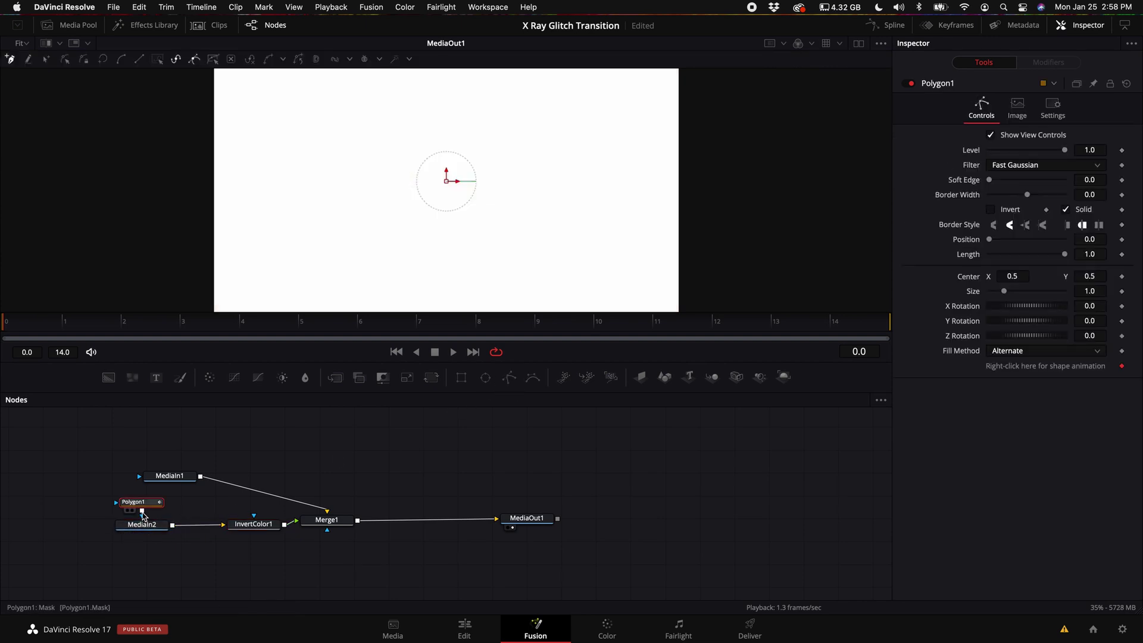
left_click_drag(143, 512, 254, 515)
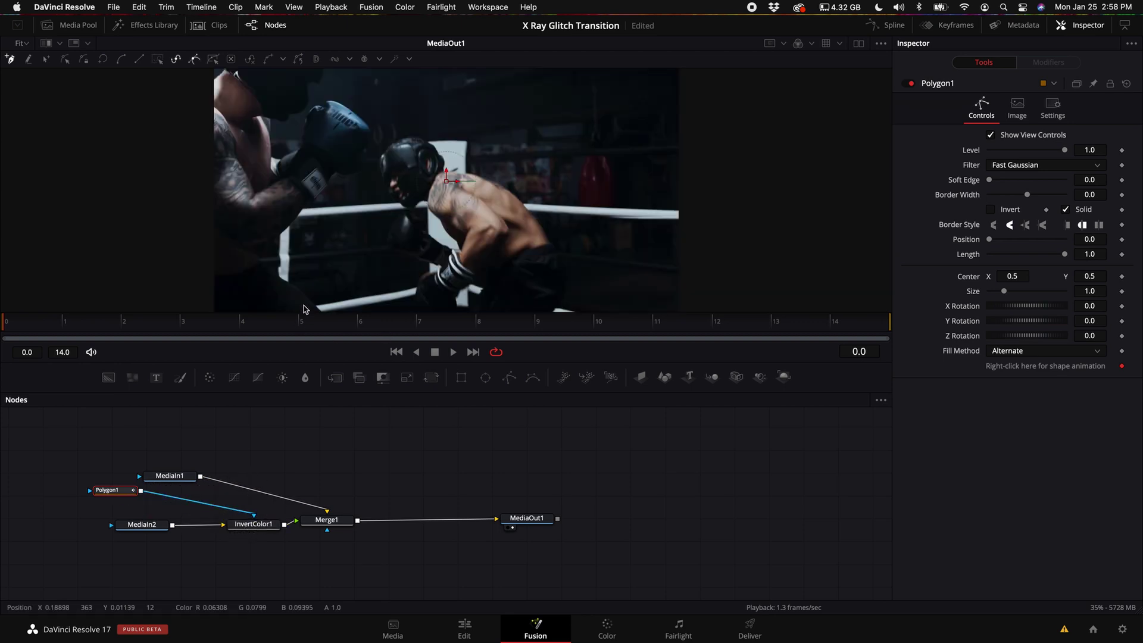
scroll(303, 309, "down", 3)
left_click_drag(428, 368, 426, 460)
scroll(259, 225, "up", 2)
scroll(90, 347, "down", 3)
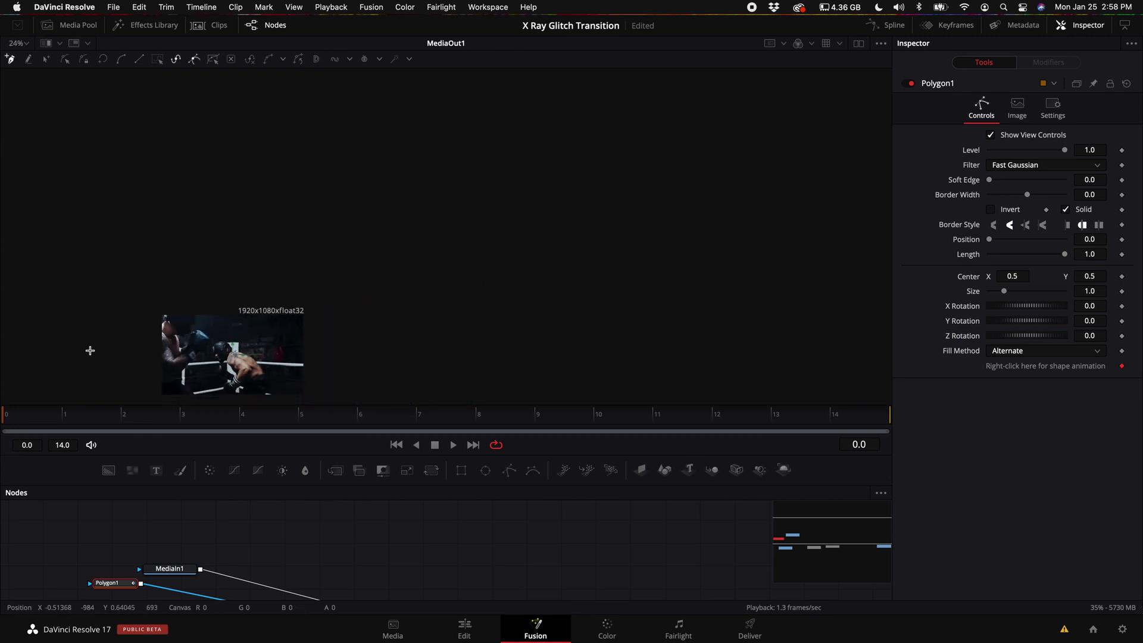
left_click(252, 135)
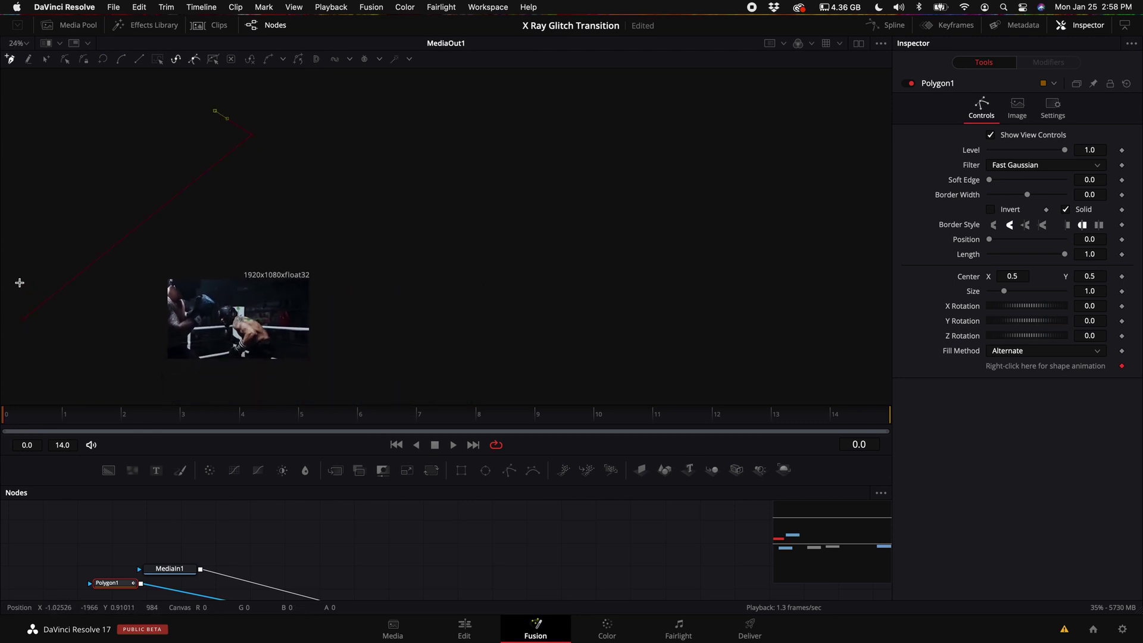
left_click(24, 320)
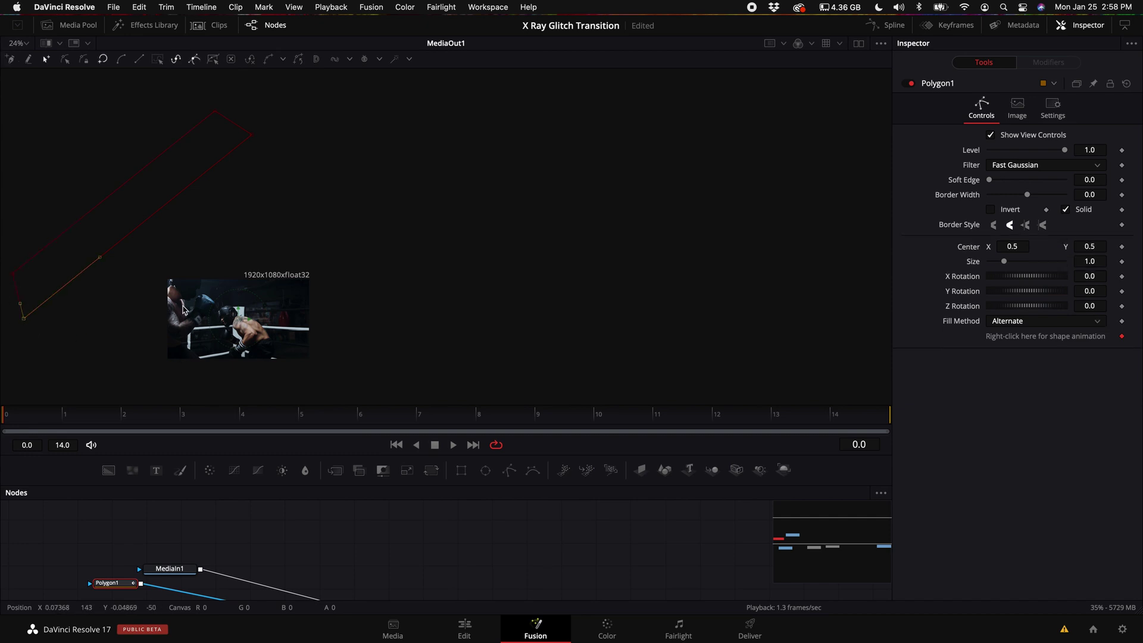
scroll(221, 343, "down", 2)
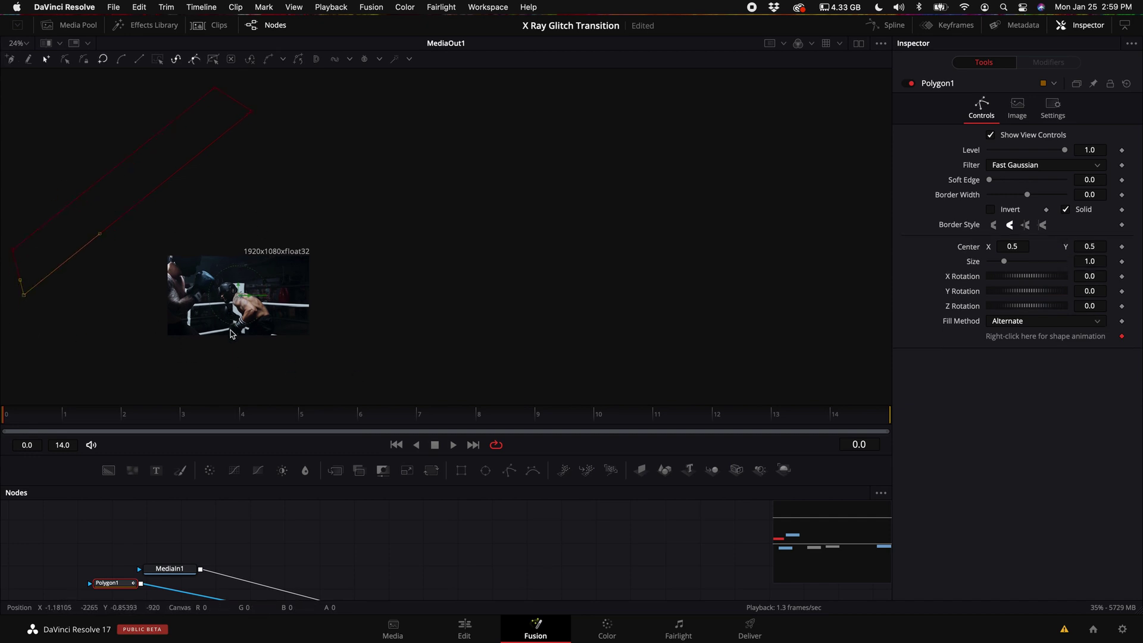
key("space")
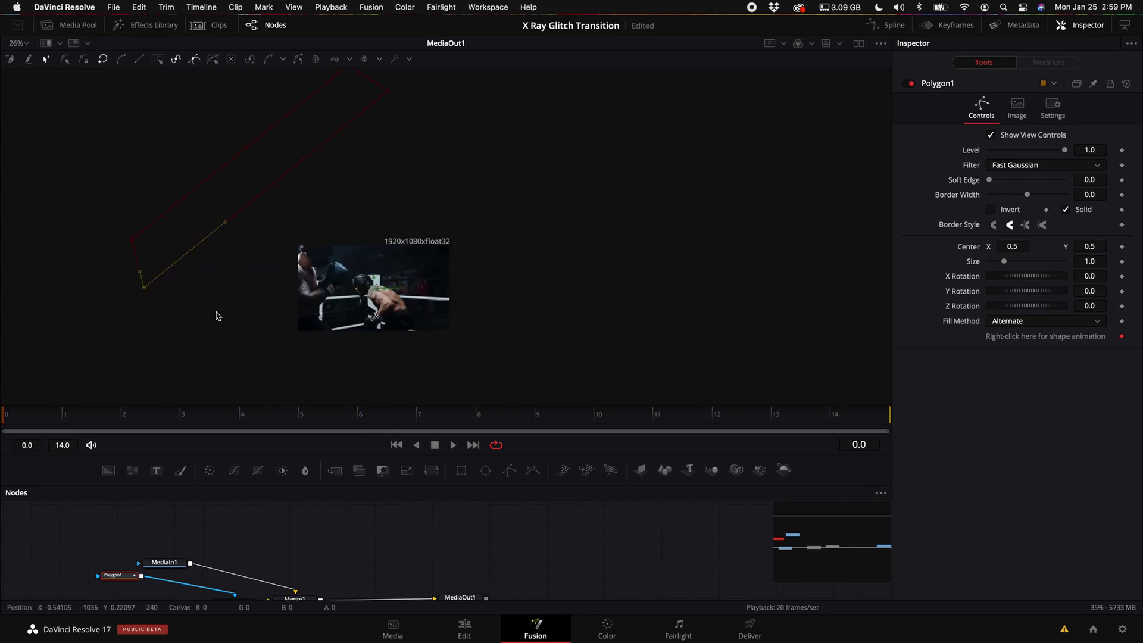
scroll(285, 324, "down", 2)
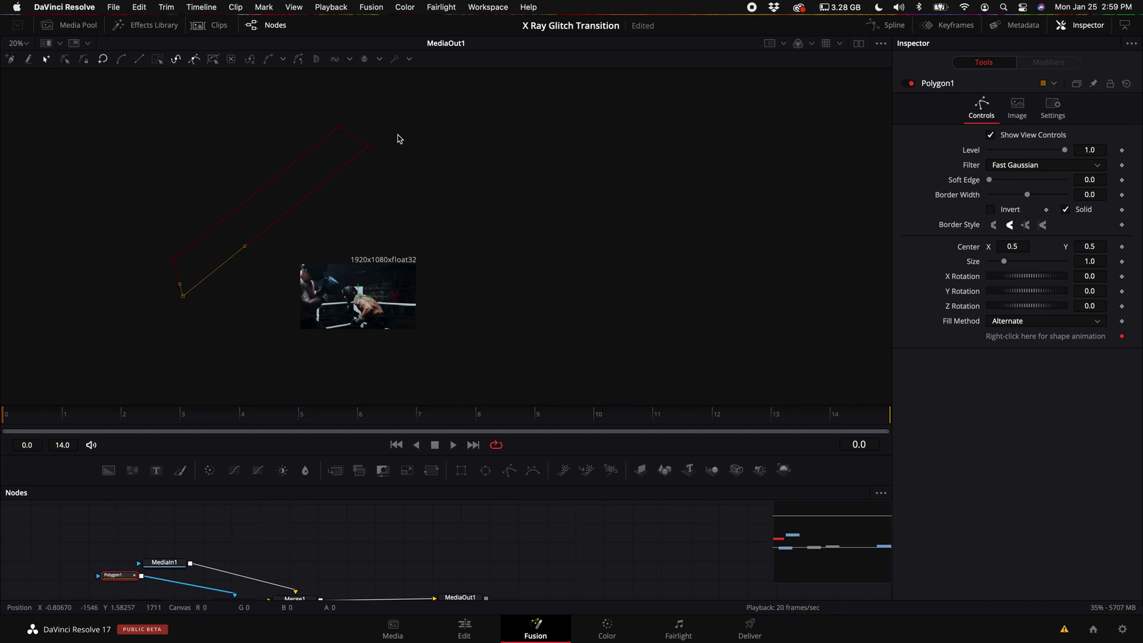
Animate the polygon moving down-right by frame 14 and play back the wipe.
left_click_drag(433, 99, 117, 351)
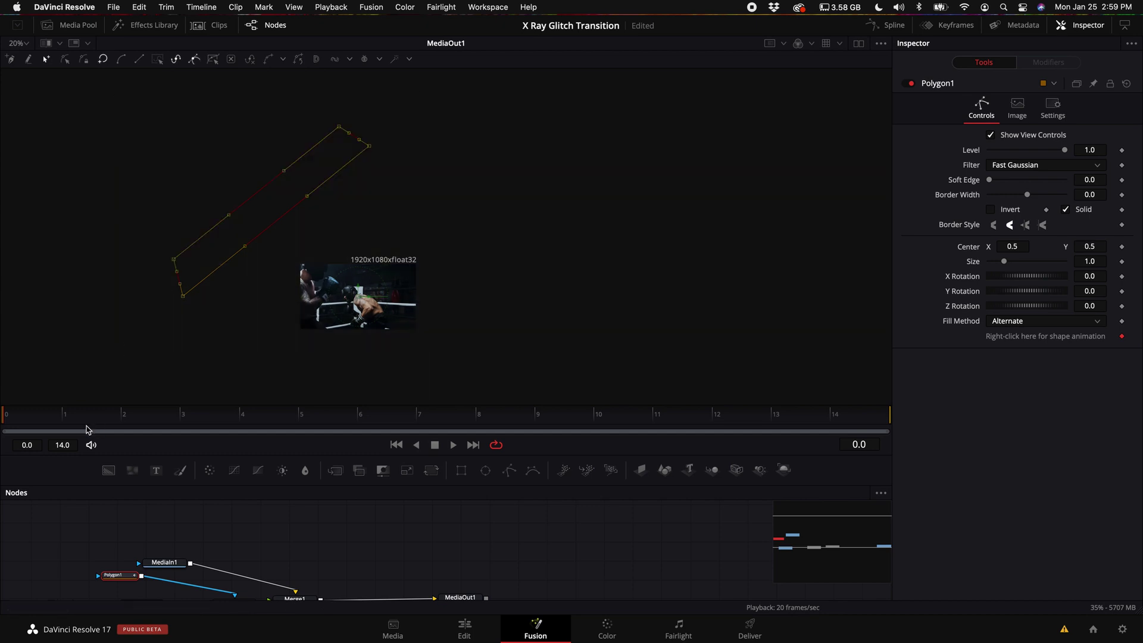
left_click_drag(16, 420, 858, 427)
left_click_drag(370, 149, 531, 307)
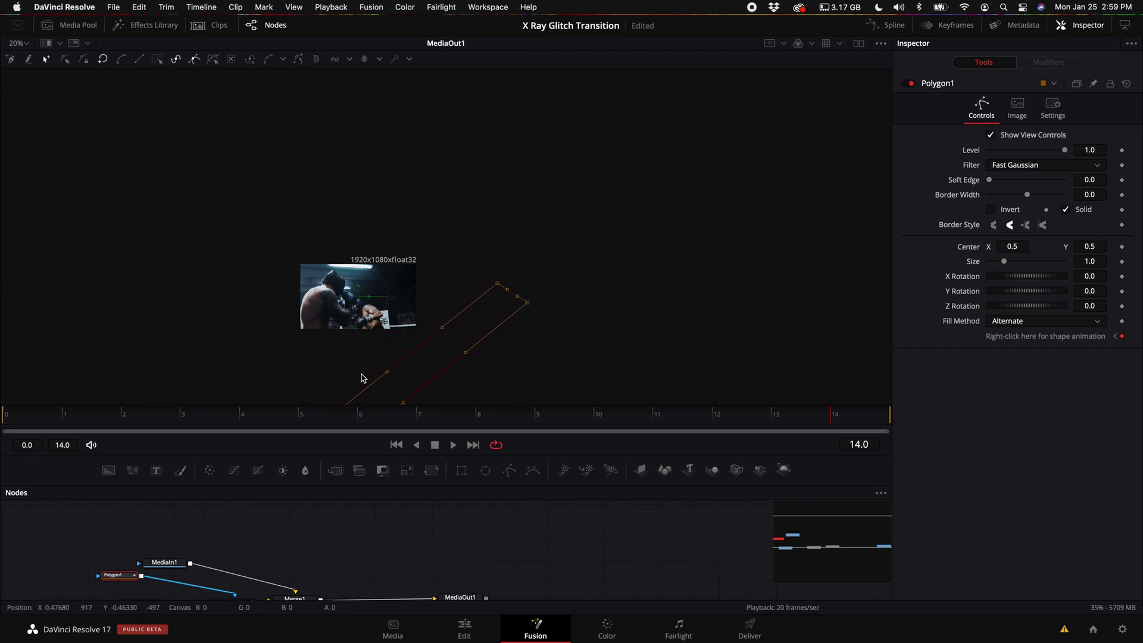
left_click_drag(235, 413, 3, 424)
key("space")
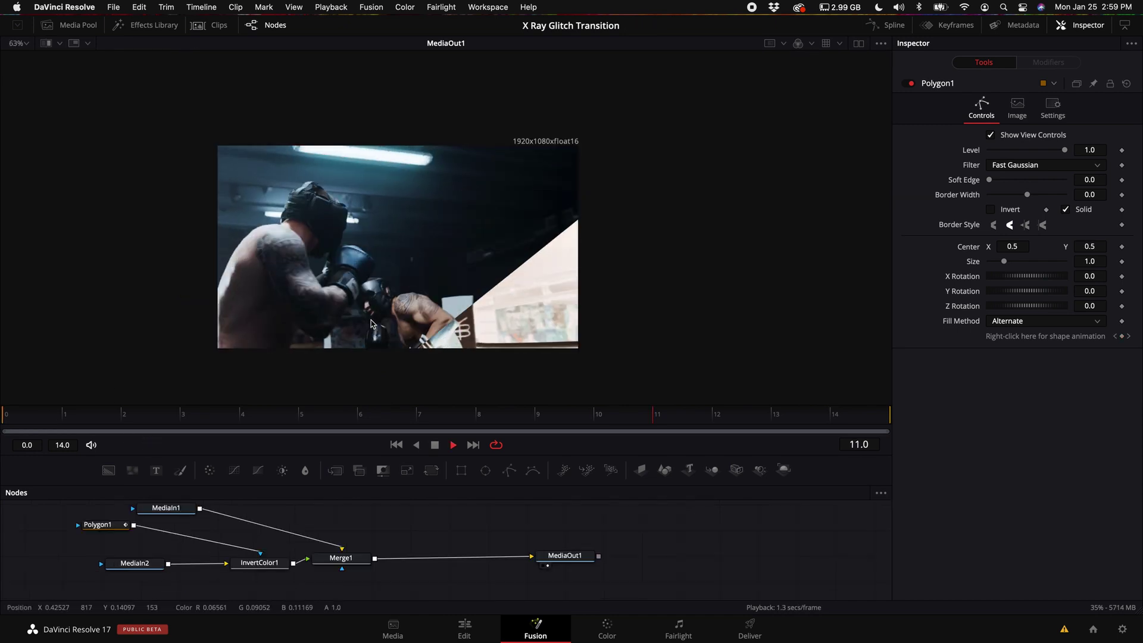
Link Polygon1's output to MediaIn2, scrub to frame 6 to check, and move Polygon1 left.
key("space")
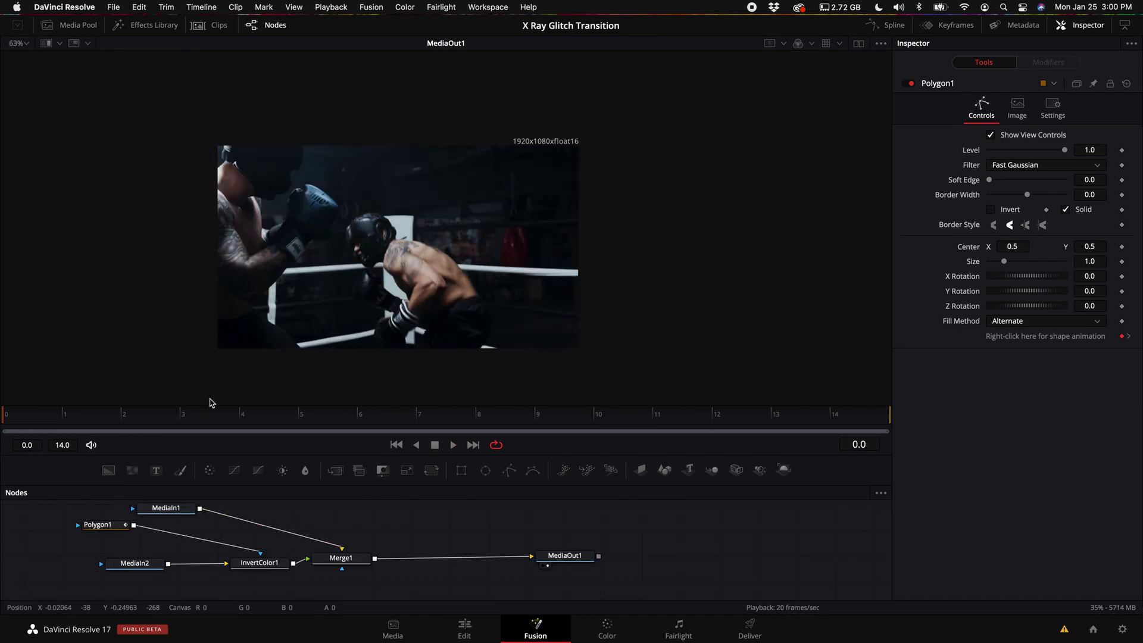
left_click(156, 530)
left_click_drag(157, 531, 98, 567)
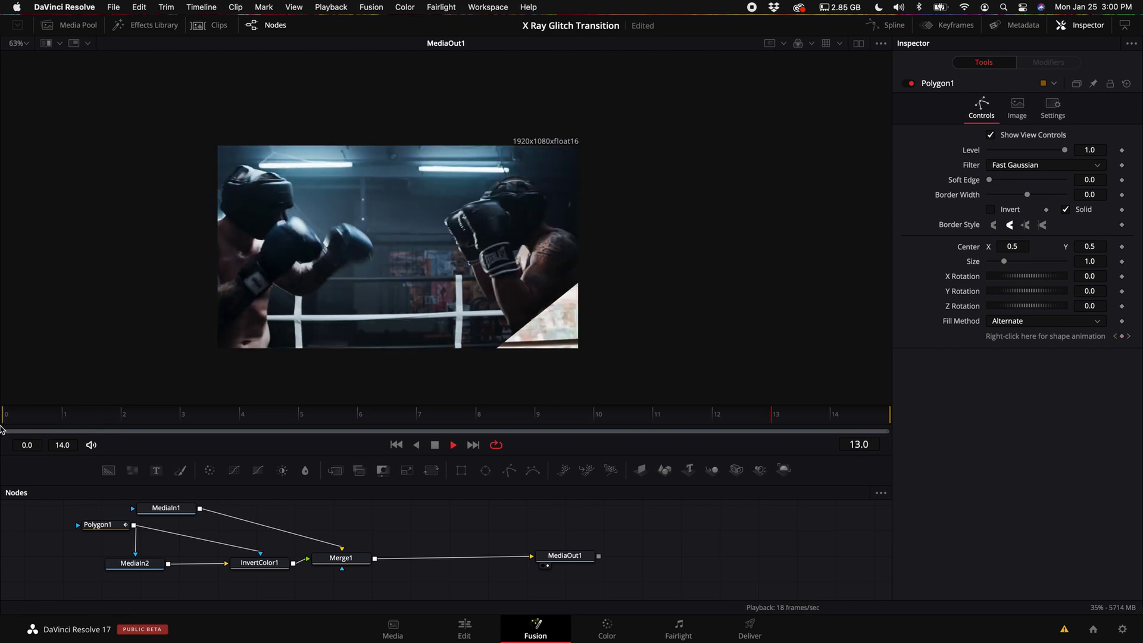
left_click_drag(11, 424, 481, 425)
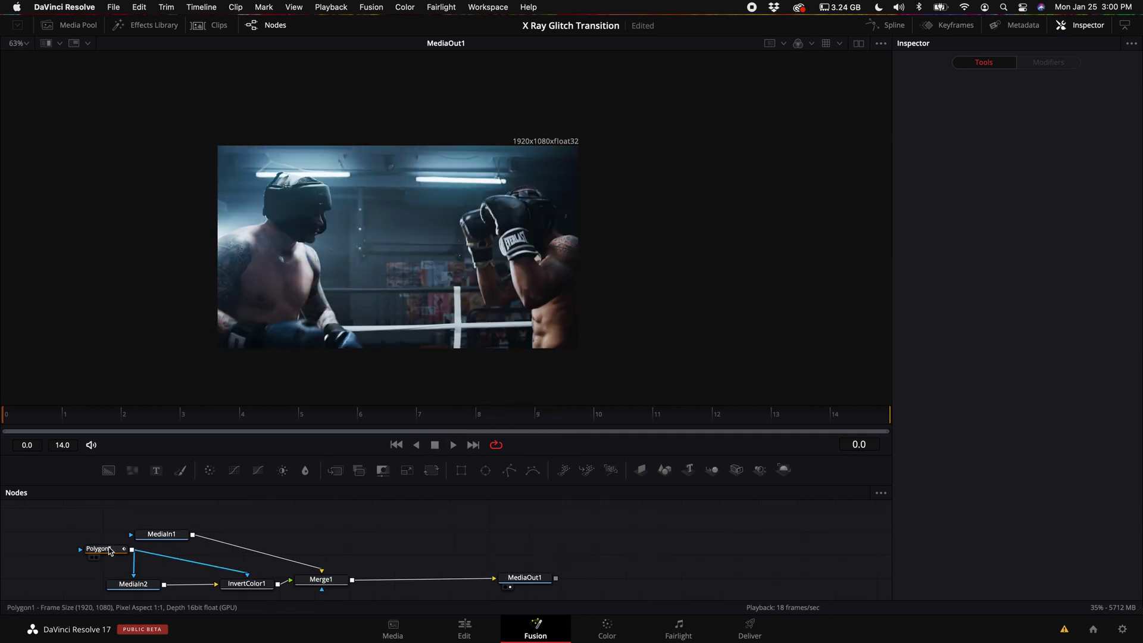
left_click_drag(105, 547, 50, 536)
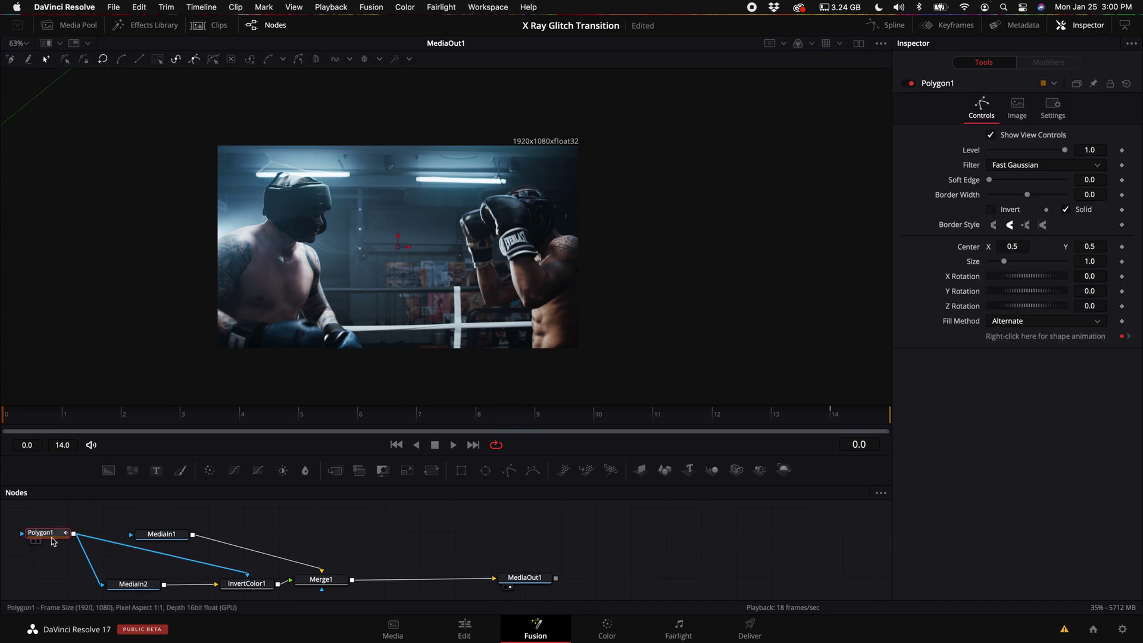
Add a Polygon2 node after Polygon1 and draw its shape at the upper right.
left_click(509, 472)
scroll(517, 368, "down", 3)
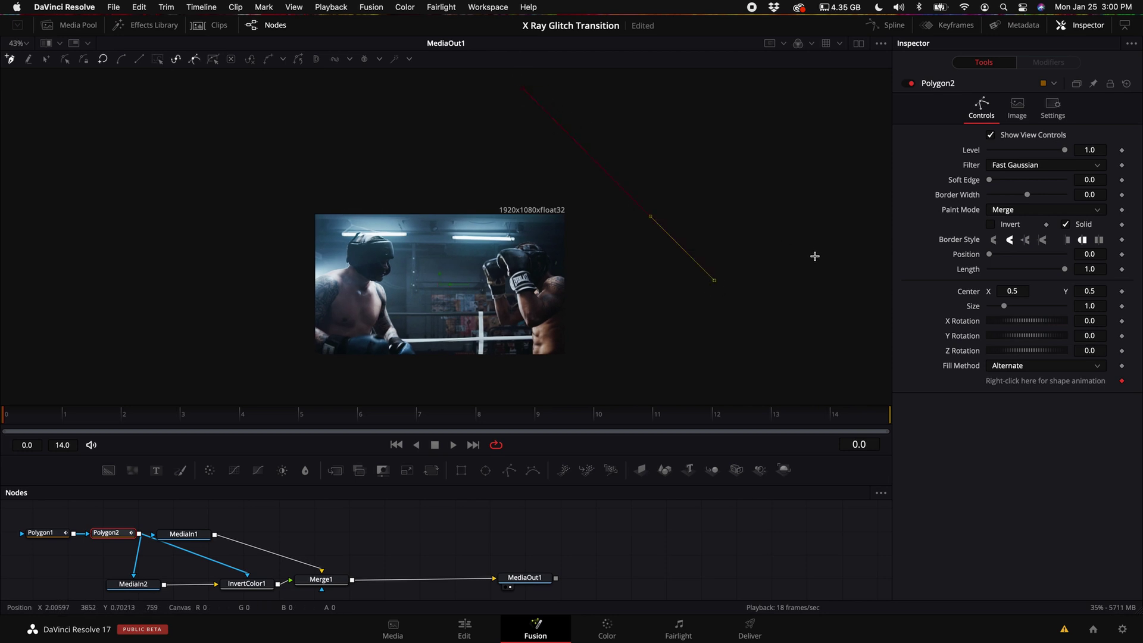
left_click(617, 91)
left_click(559, 93)
left_click(585, 169)
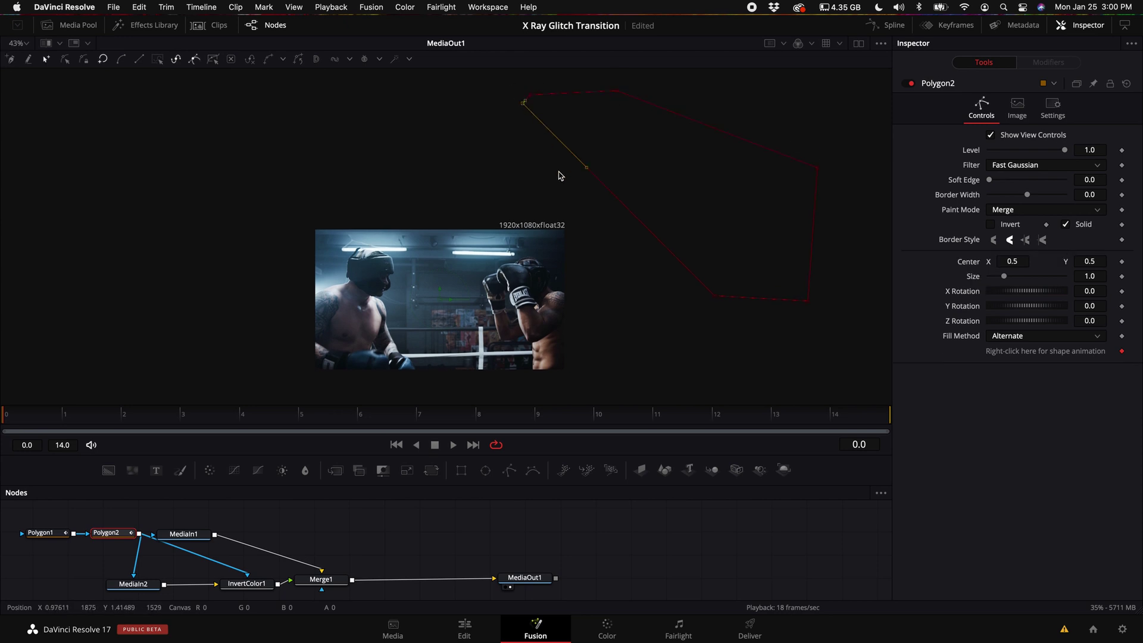
scroll(585, 169, "down", 3)
Move all Polygon2 points to the lower left at frame 14, then return to the Edit page.
key("ctrl+a")
left_click(868, 411)
left_click_drag(704, 246, 406, 376)
left_click(3, 430)
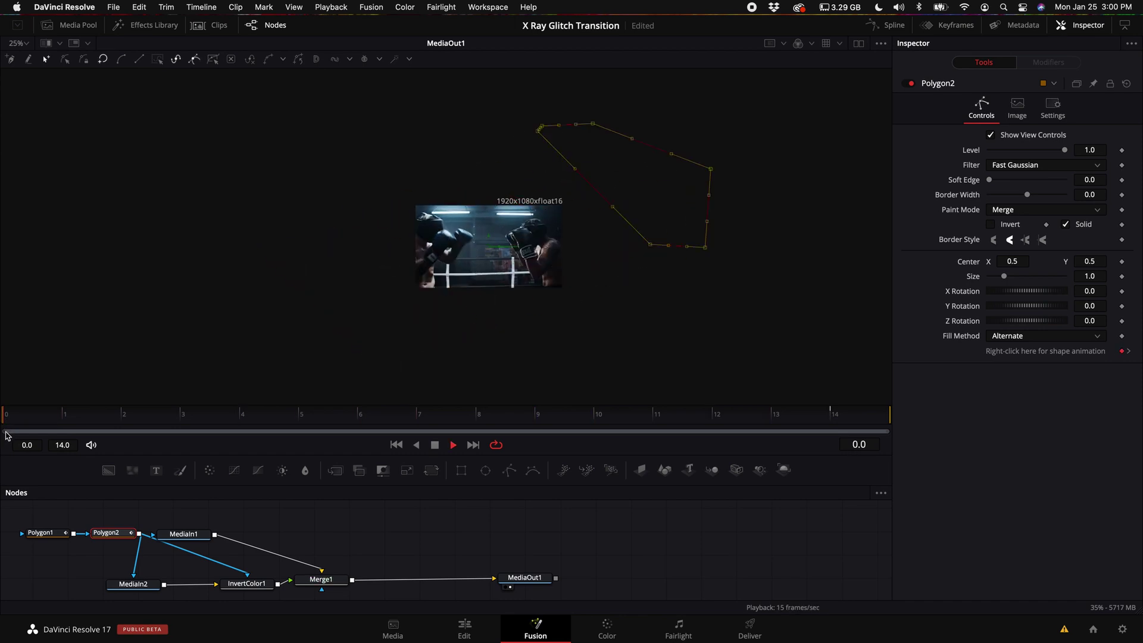
left_click(469, 637)
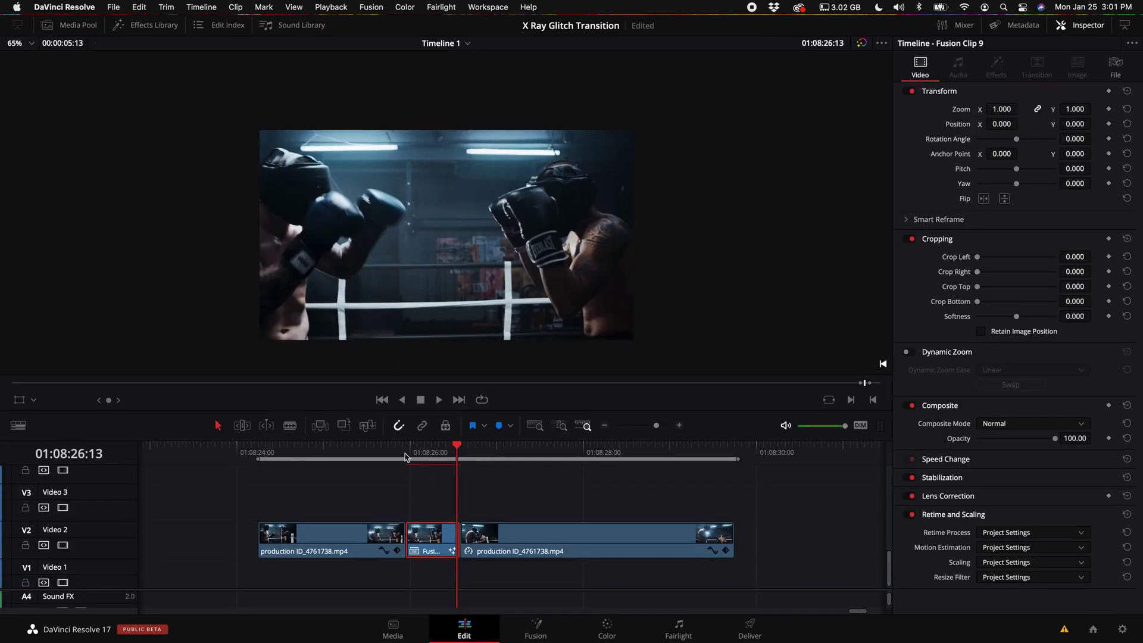
Move Fusion Clip 9 from Video 2 up to Video 3.
key("Left")
key("Left")
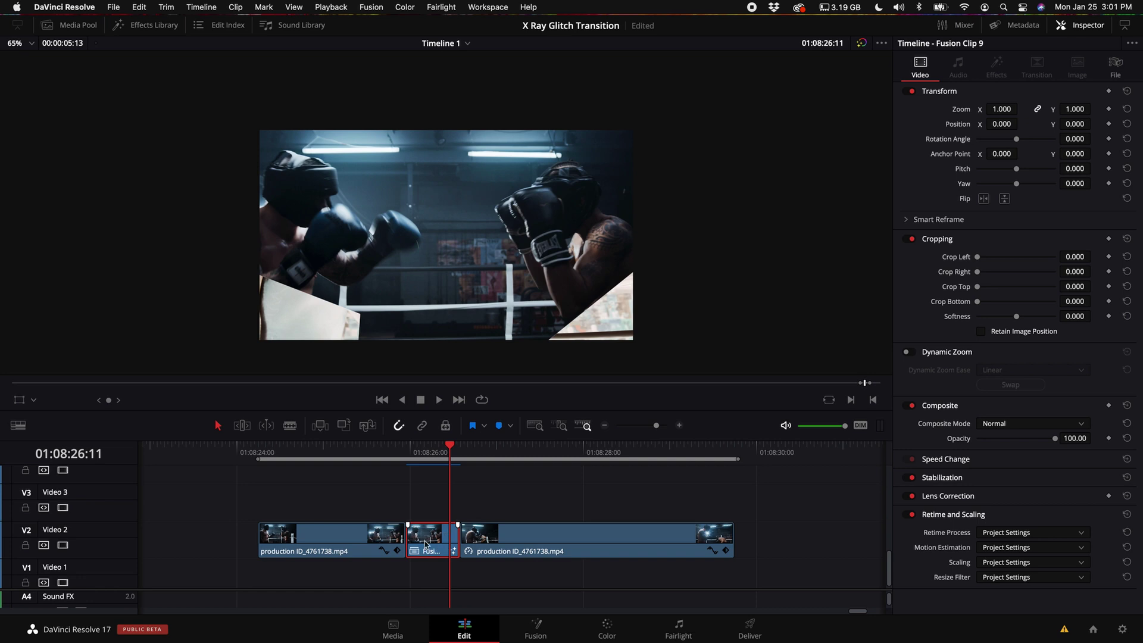
mouse_move(436, 543)
left_mouse_down()
mouse_move(434, 505)
mouse_move(417, 539)
mouse_move(451, 539)
left_mouse_up()
left_click(441, 497)
Apply Digital Glitch from the Effects Library to the Fusion clip and preview it.
left_click(154, 25)
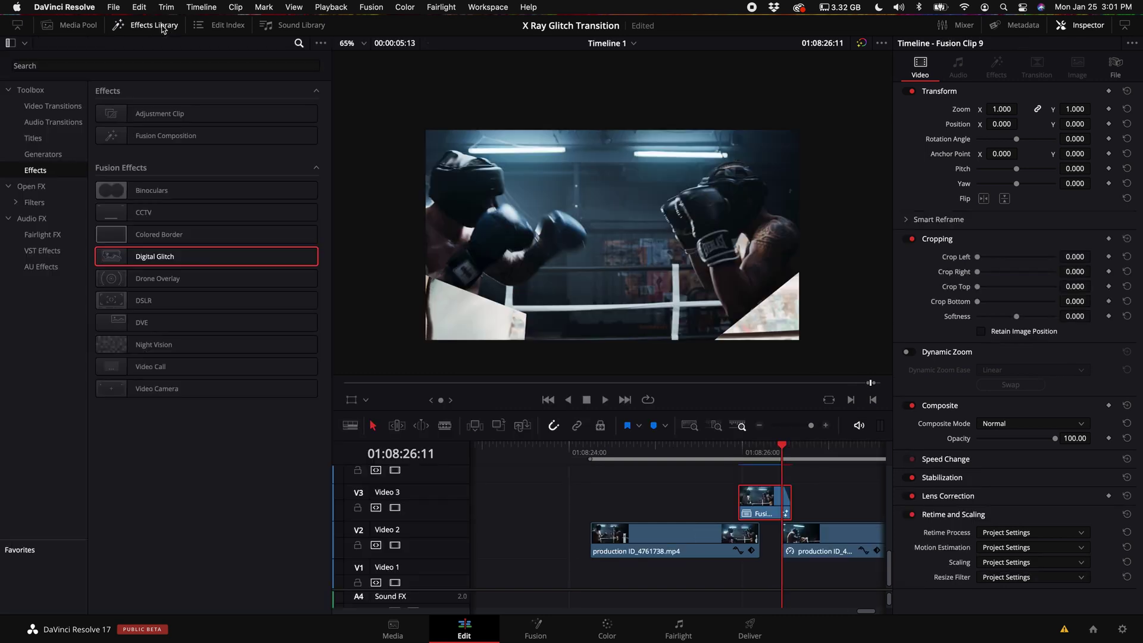
scroll(620, 490, "right", 5)
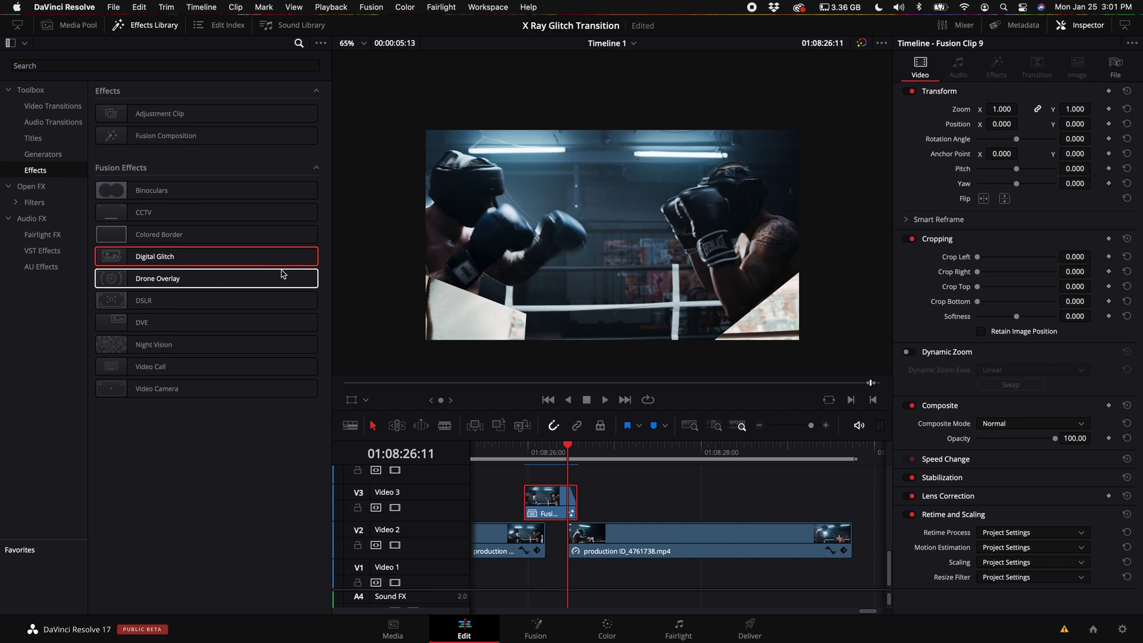
left_click_drag(153, 257, 554, 500)
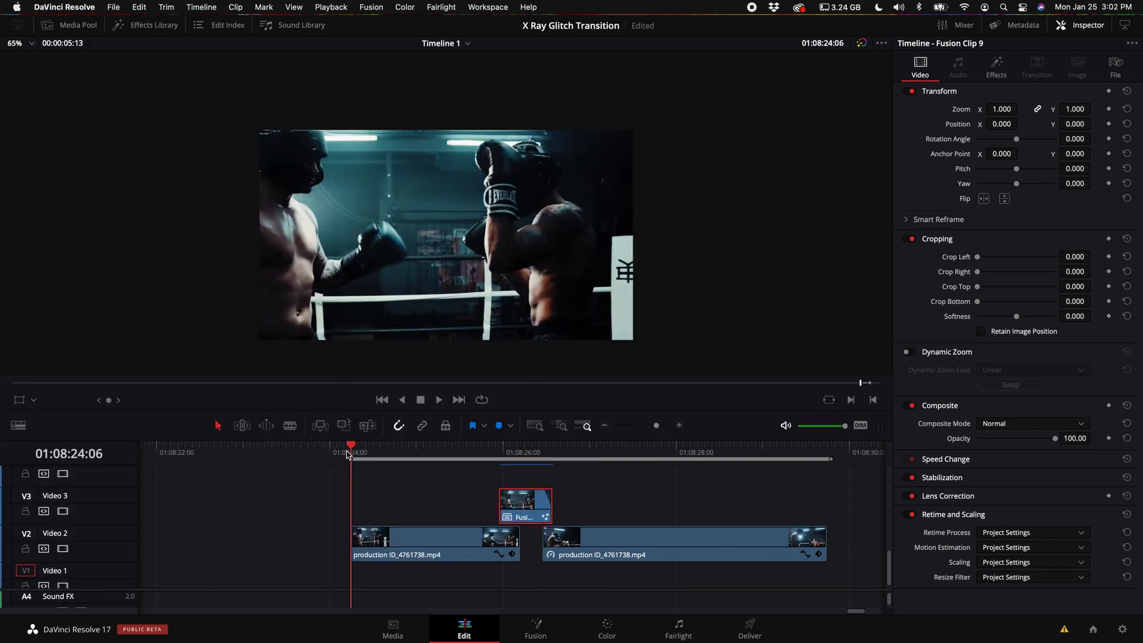
key("space")
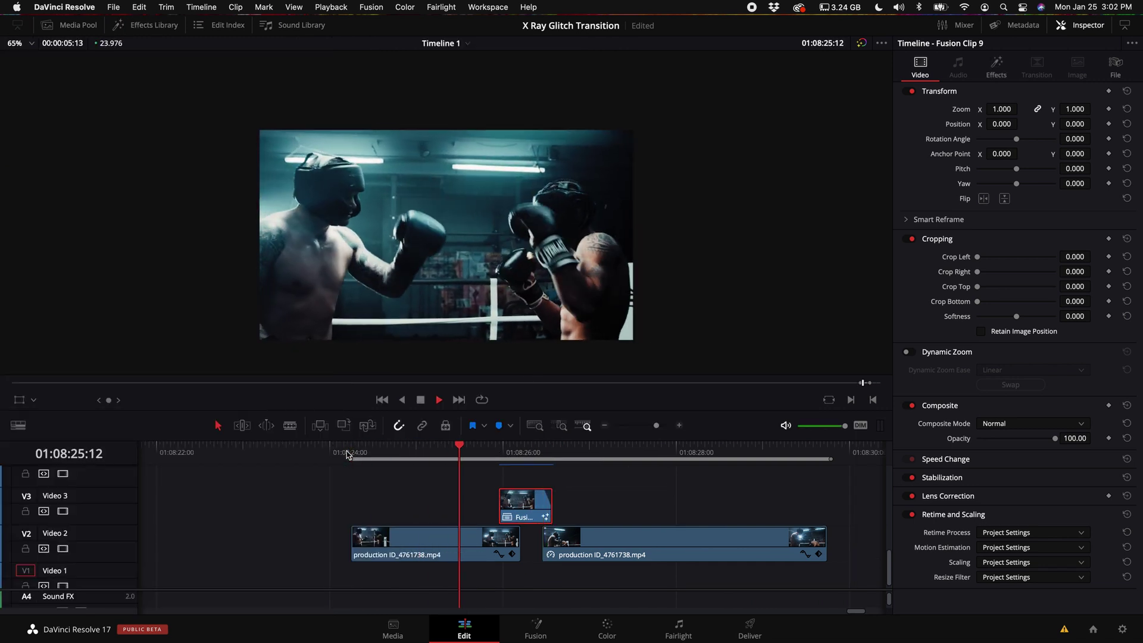